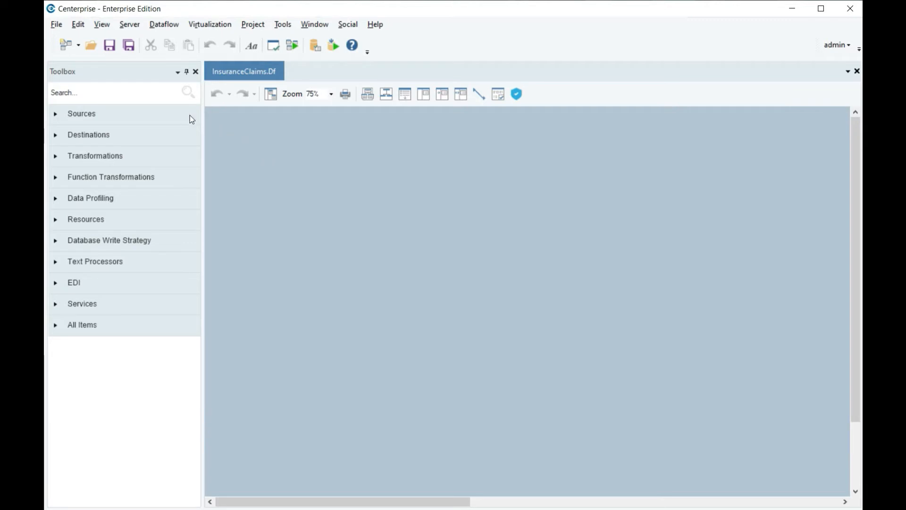
Add an Excel Workbook Source for the InsuranceClaims data to the empty dataflow.
left_click(186, 113)
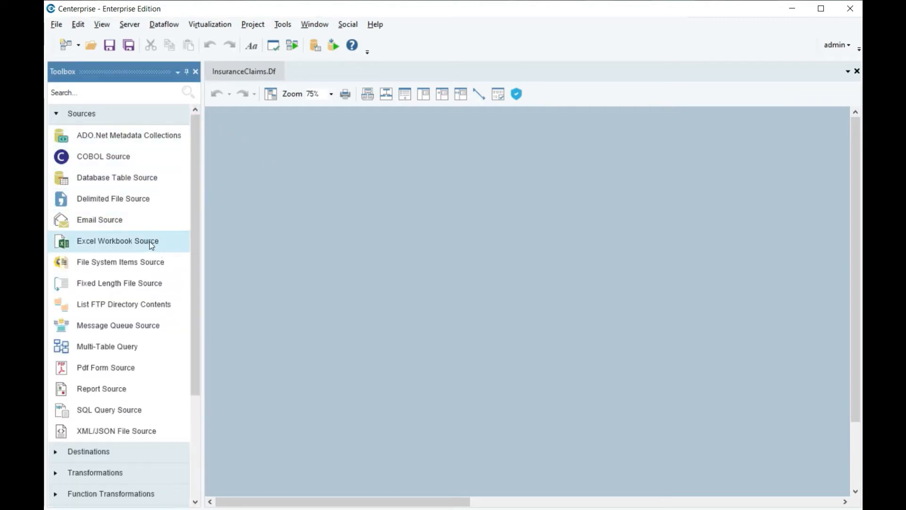
left_click_drag(151, 244, 234, 147)
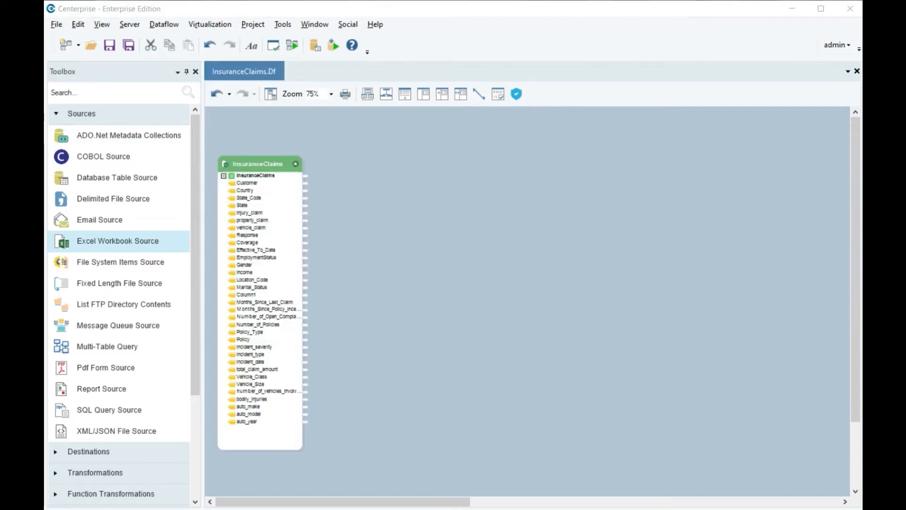
left_click(463, 302)
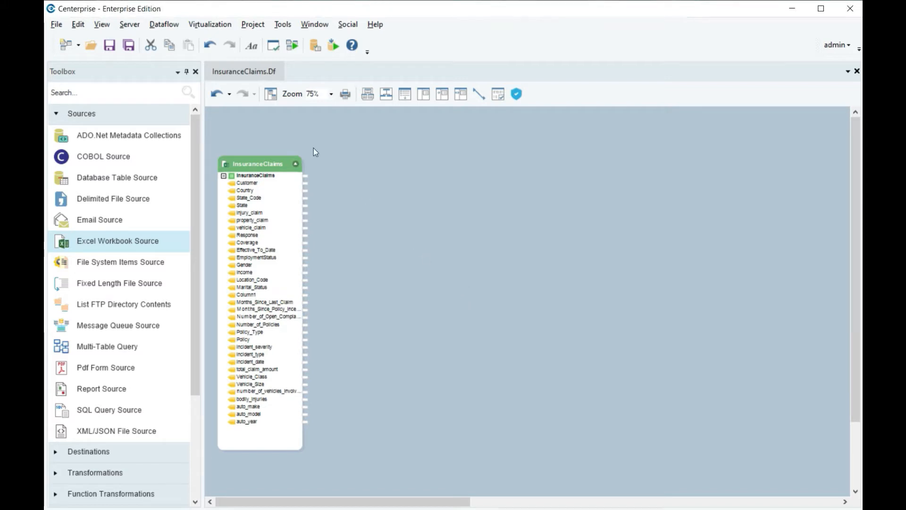
Add an Expression transformation to the dataflow beside the InsuranceClaims source.
left_click(162, 115)
left_click(150, 155)
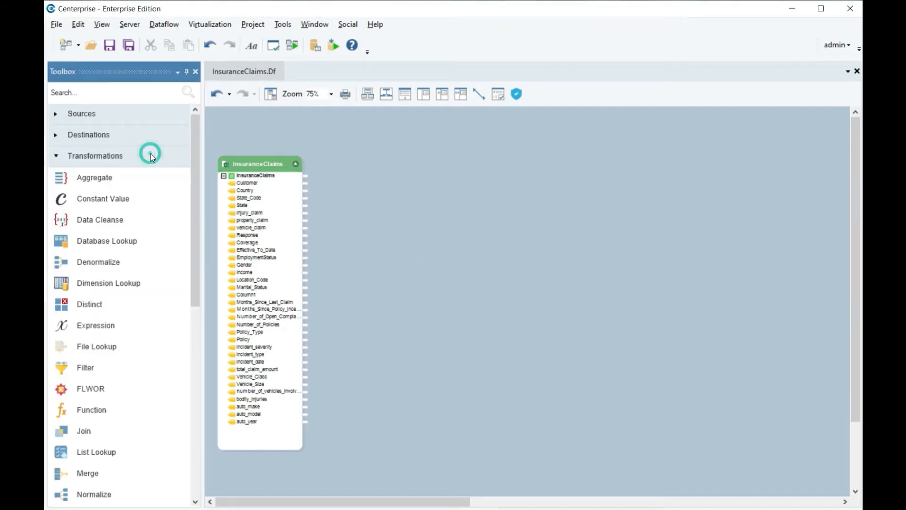
left_click_drag(196, 169, 201, 185)
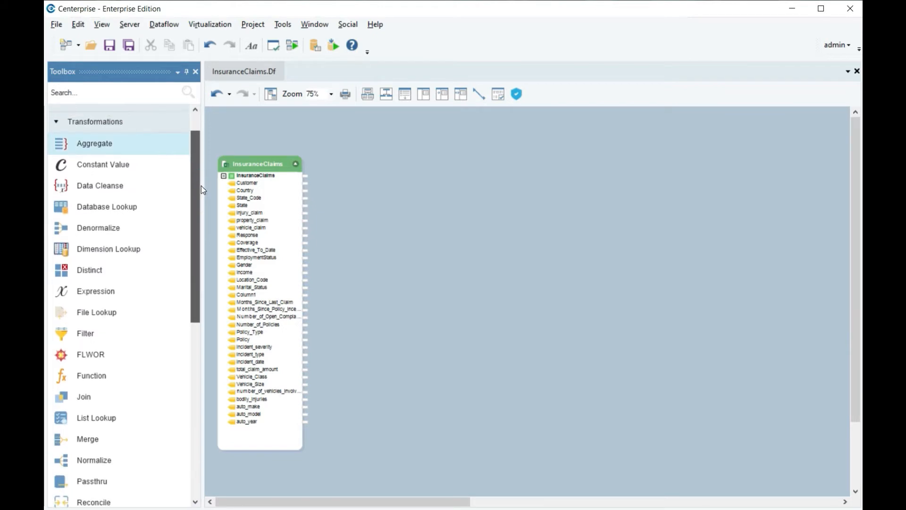
left_click(378, 221)
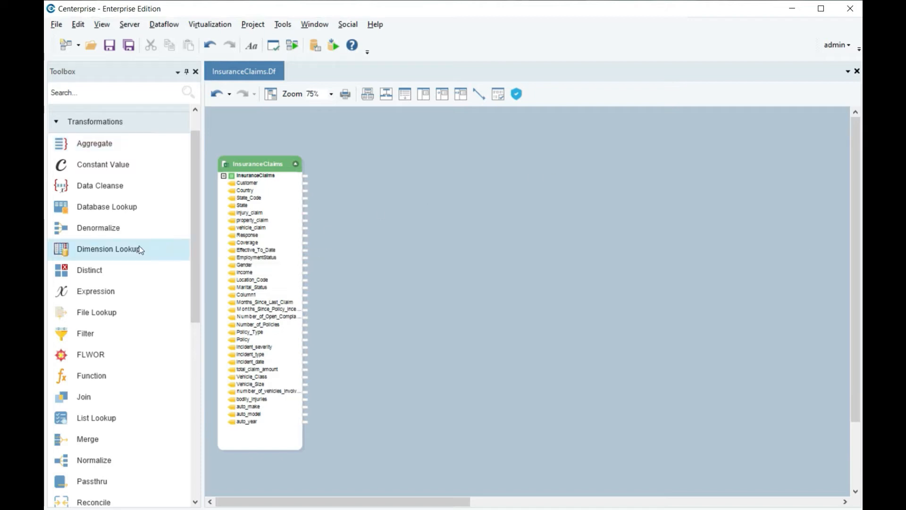
left_click_drag(96, 290, 326, 162)
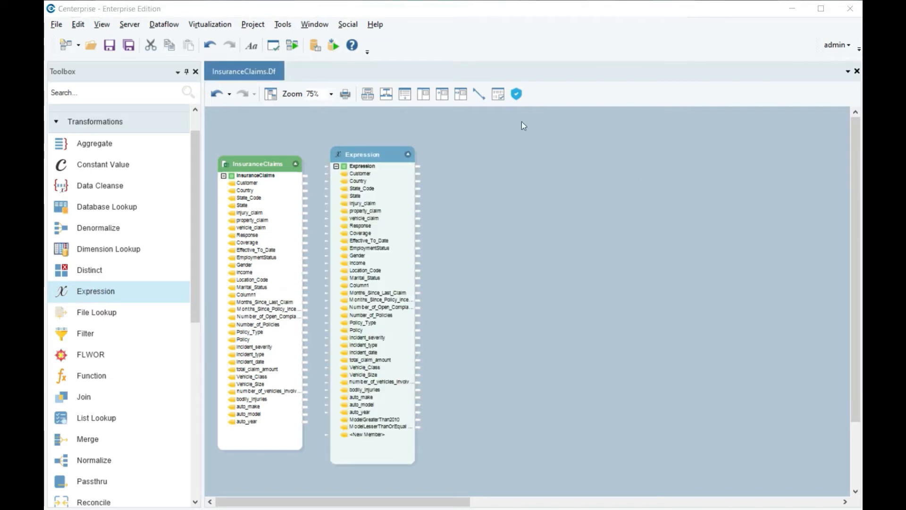
Review the formulas of the ModelGreaterThan2010 and ModelLesserThanOrEqualTo2010 fields in the Expression object's layout.
double_click(394, 155)
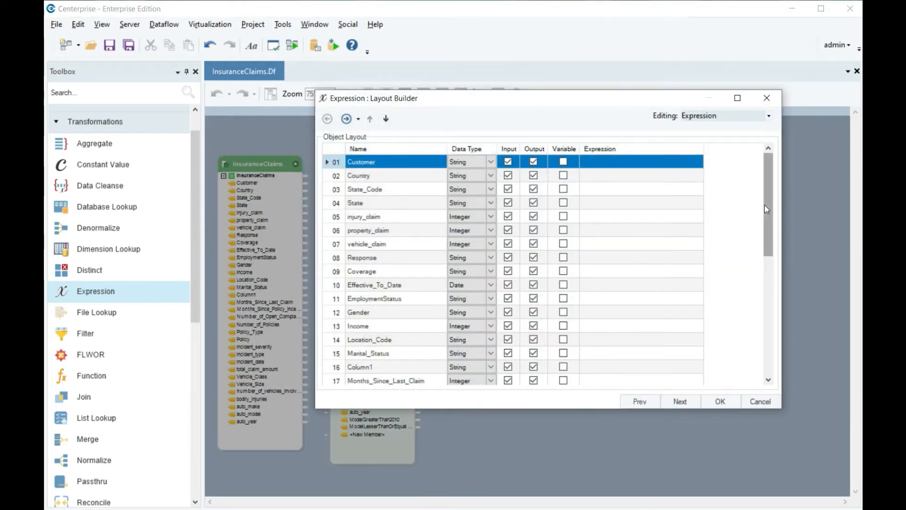
left_click_drag(764, 205, 775, 342)
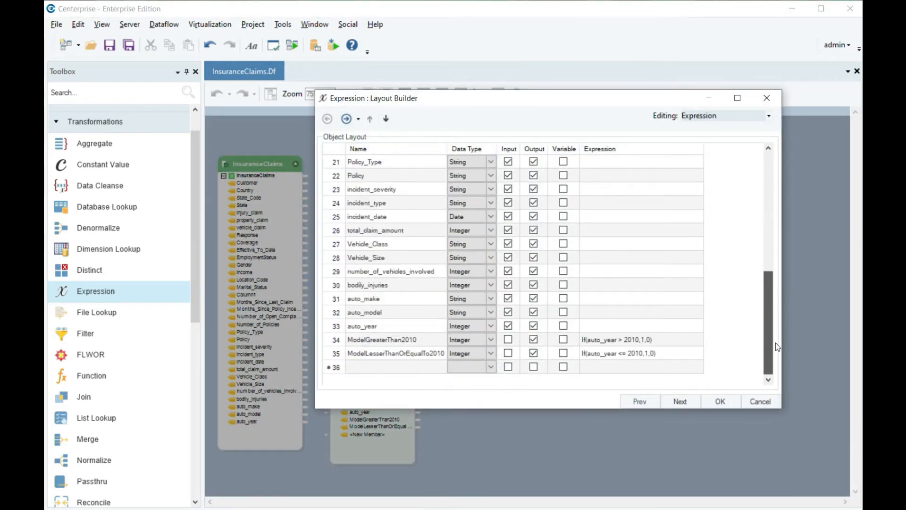
left_click(336, 339)
left_click(336, 354)
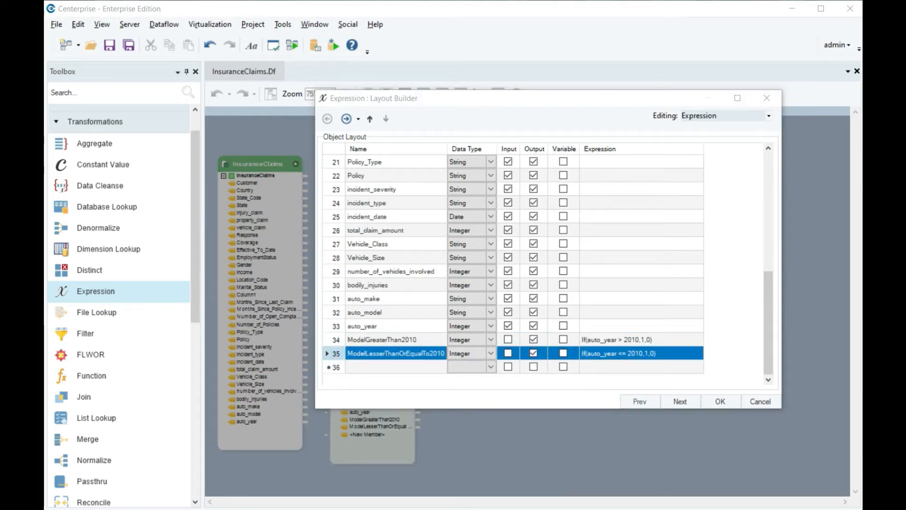
left_click(335, 340)
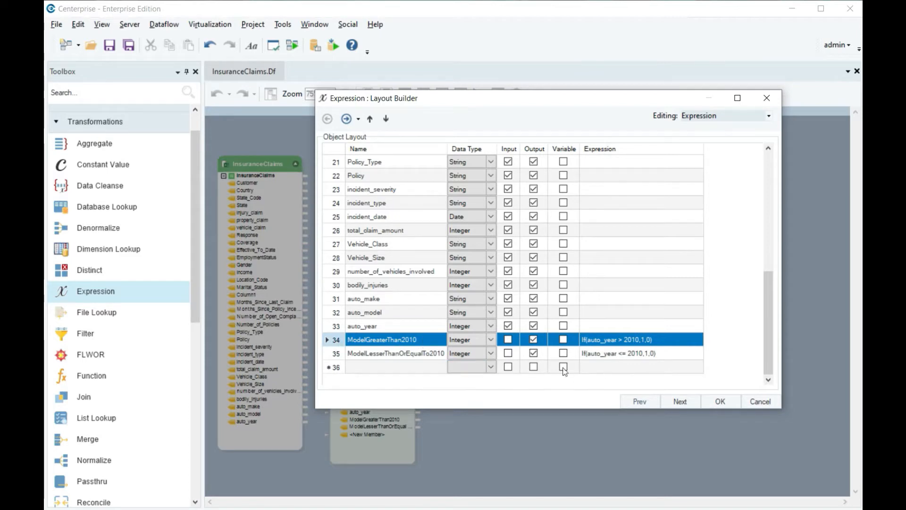
left_click(337, 352)
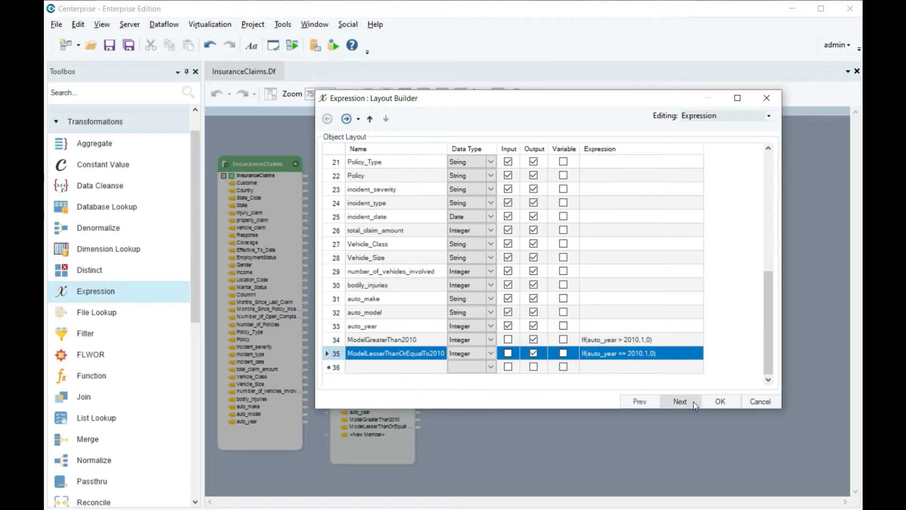
left_click(709, 401)
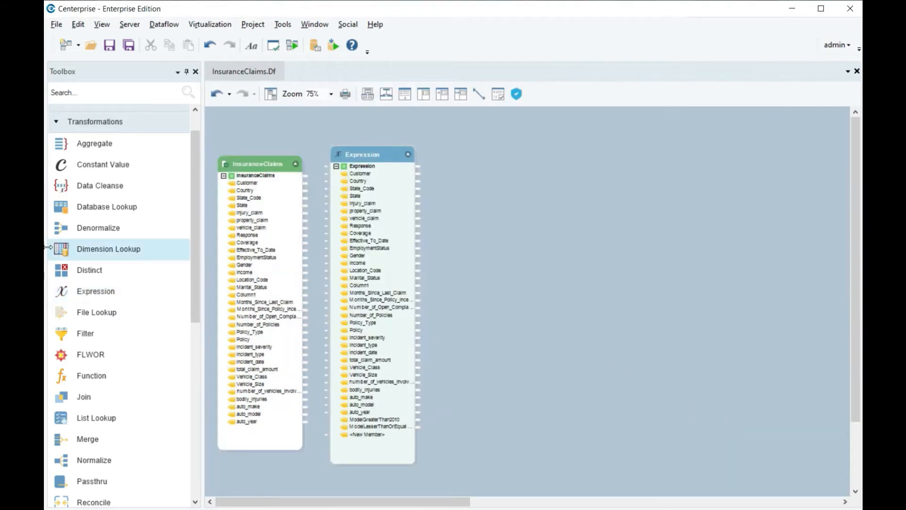
Add two Aggregate transformations and map ModelLesserThanOrEqualTo2010 to Count_Vehicle_OlderThan5Years and ModelGreaterThan2010 to Count_Vehicle_NotOlderThan5Years.
left_click(89, 150)
left_click_drag(87, 148, 463, 212)
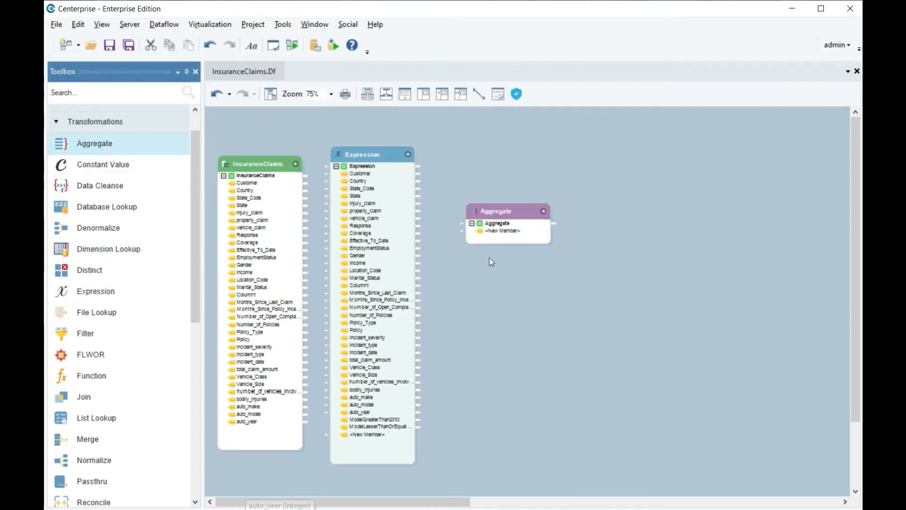
left_click_drag(76, 145, 468, 276)
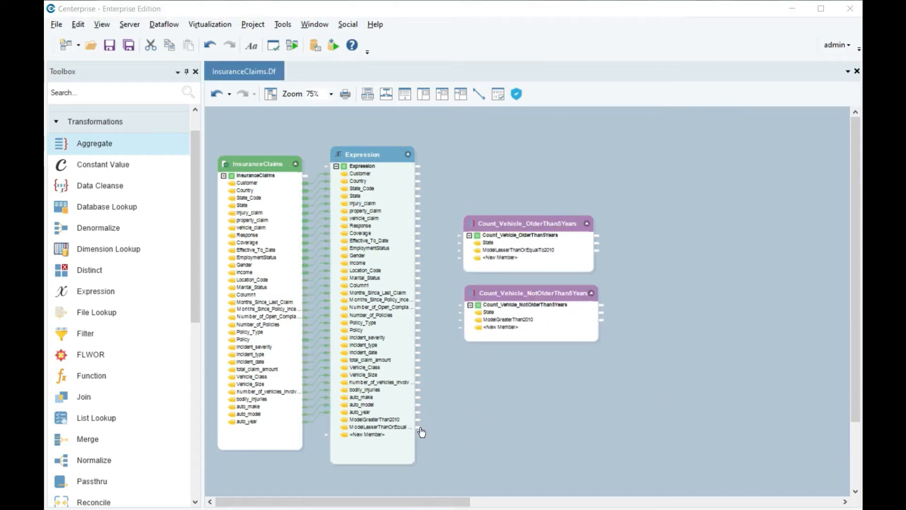
left_click_drag(420, 428, 457, 257)
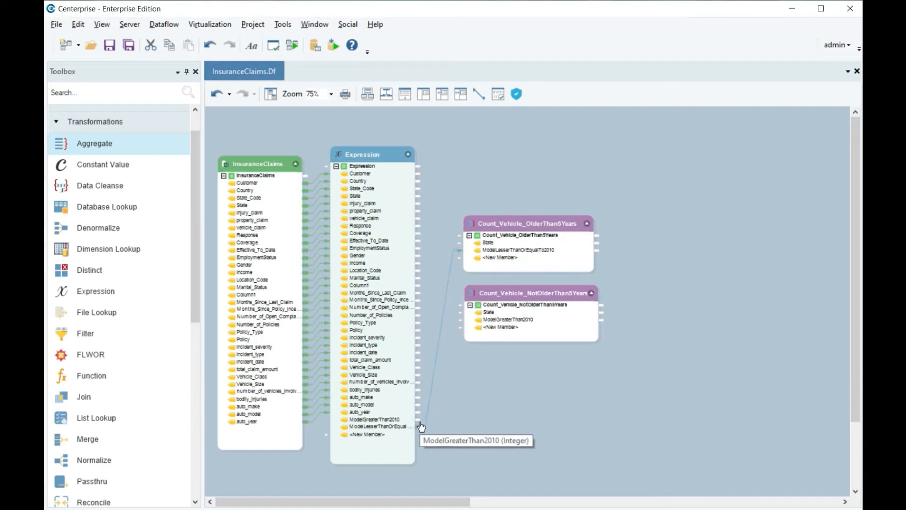
left_click_drag(419, 419, 459, 321)
Check the aggregate functions of State and ModelLesserThanOrEqualTo2010 in Count_Vehicle_OlderThan5Years and preview that object's output.
left_click(560, 222)
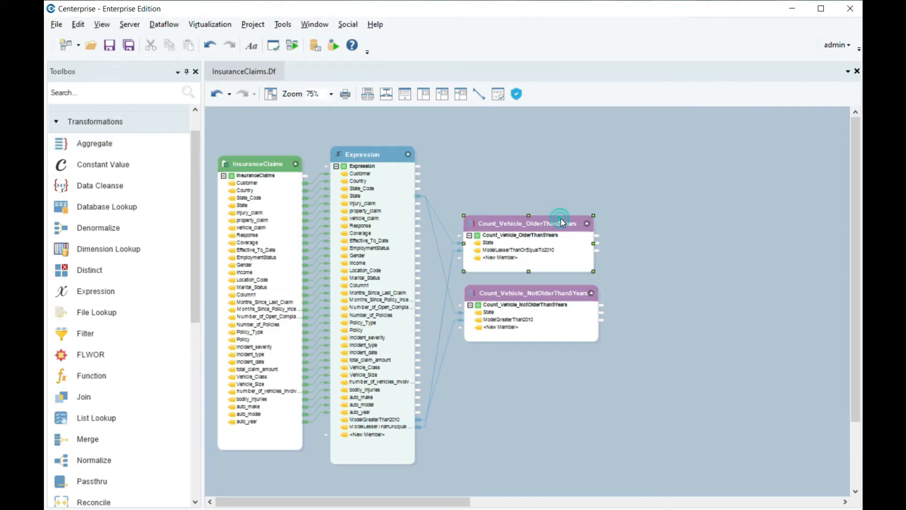
double_click(560, 221)
left_click(535, 166)
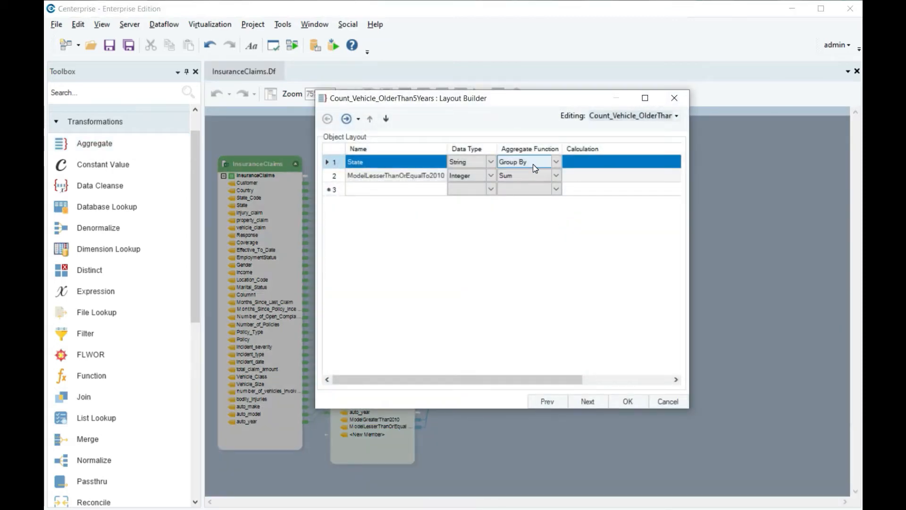
left_click(525, 177)
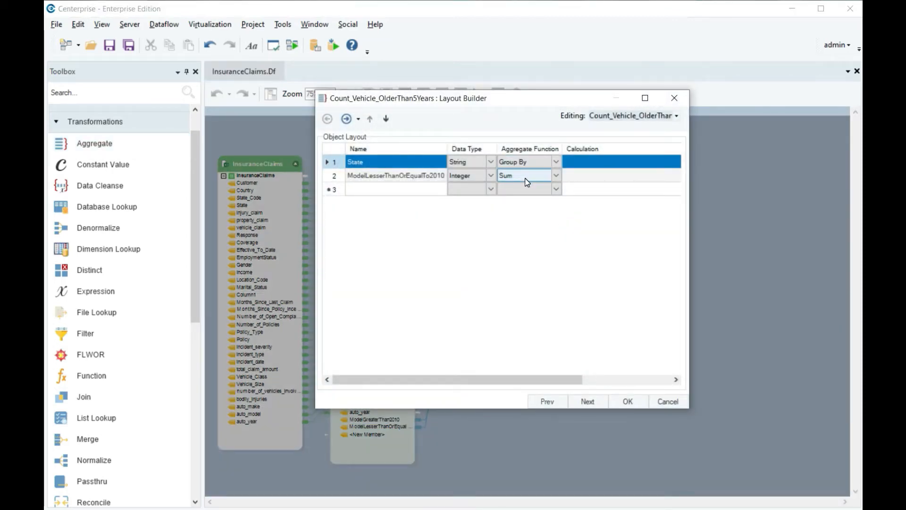
left_click(628, 402)
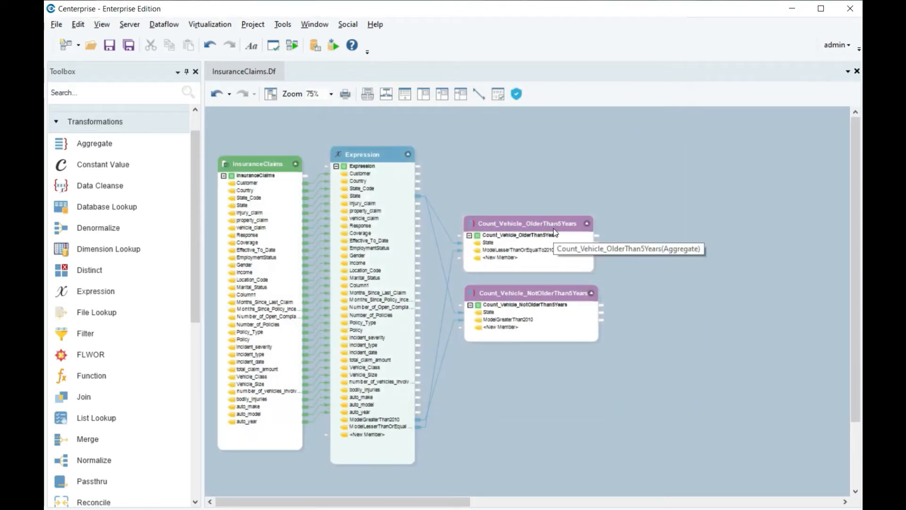
right_click(555, 223)
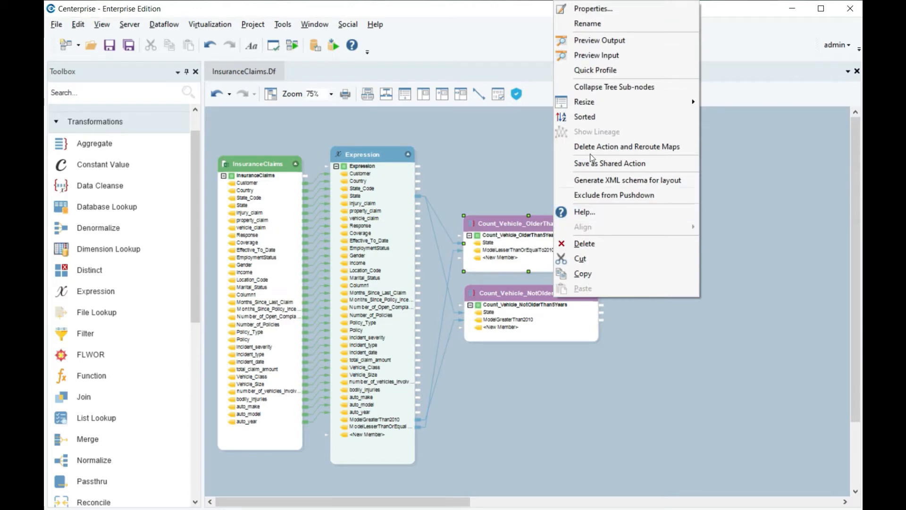
left_click(596, 40)
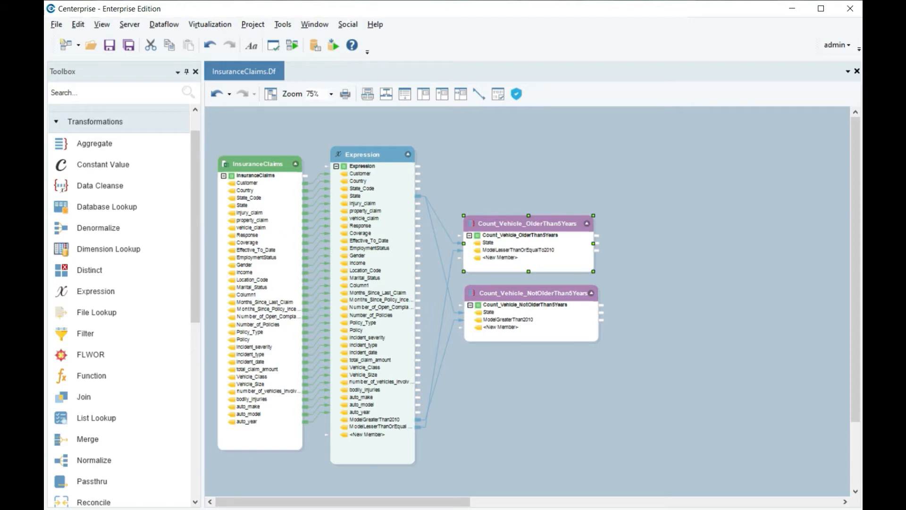
Add a Count_PolicyType Aggregate above the vehicle counts and check the aggregate functions of its Policy_Type and PolicyTypeCount fields.
left_click_drag(172, 145, 486, 130)
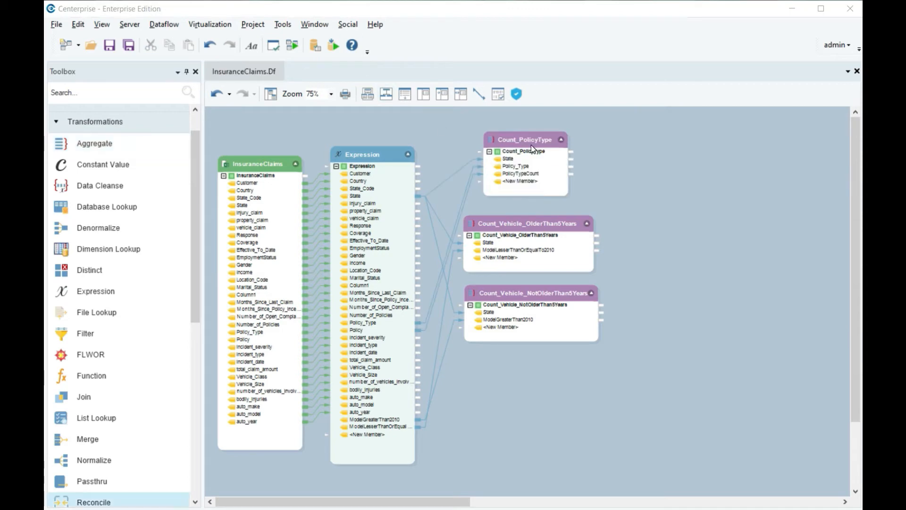
double_click(532, 148)
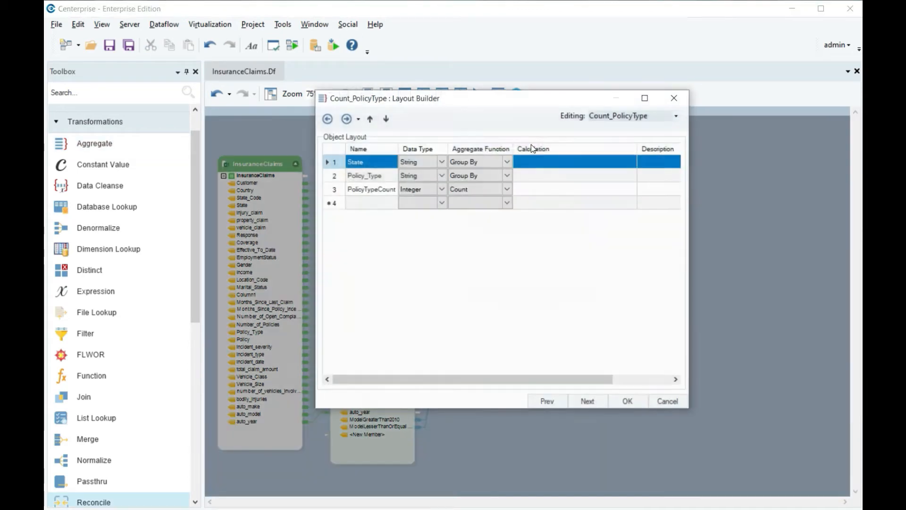
left_click(509, 174)
left_click(508, 190)
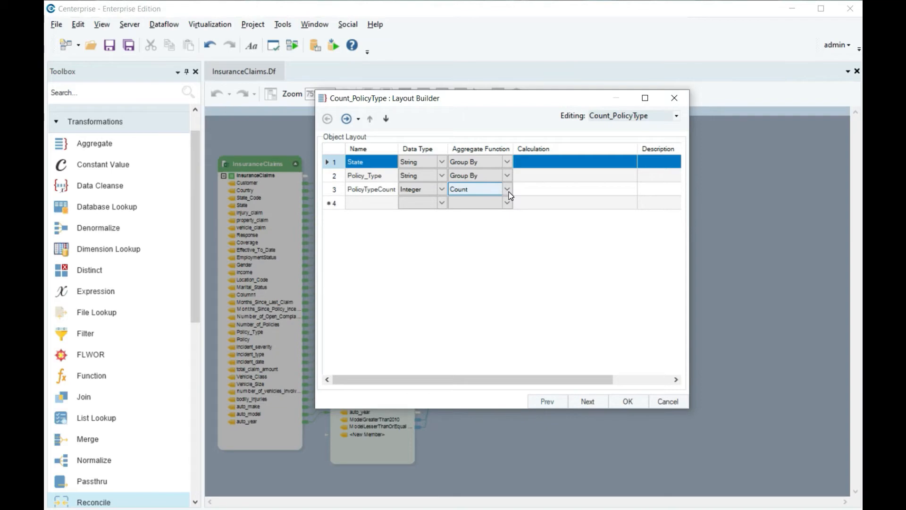
left_click(621, 402)
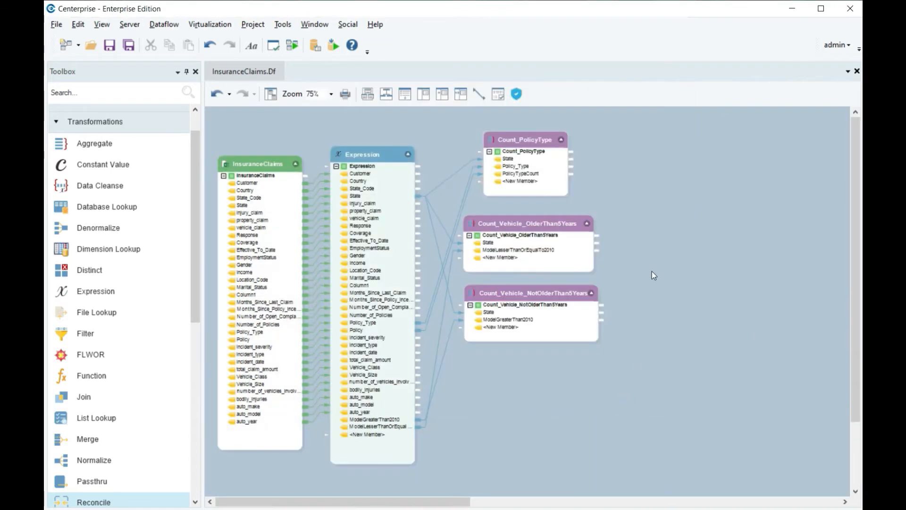
Preview the output of the Count_PolicyType aggregate, and close the preview to return to the dataflow.
right_click(533, 139)
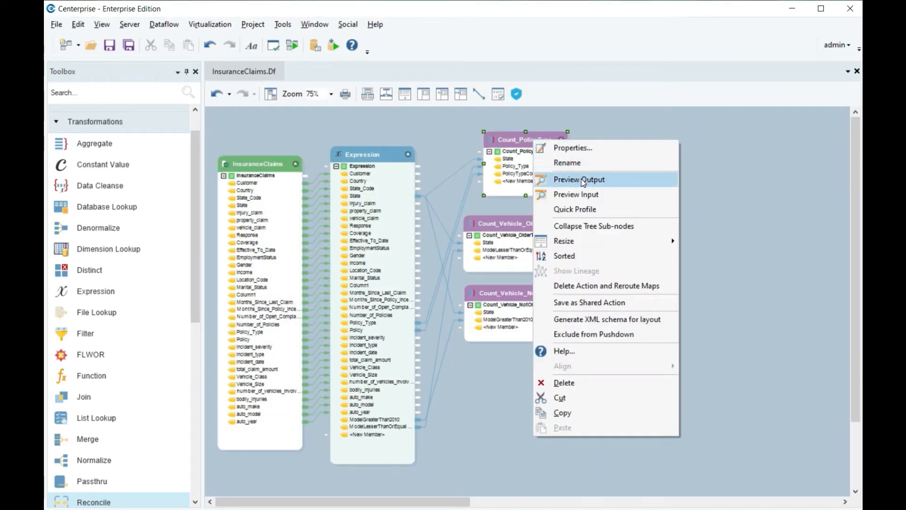
left_click(581, 178)
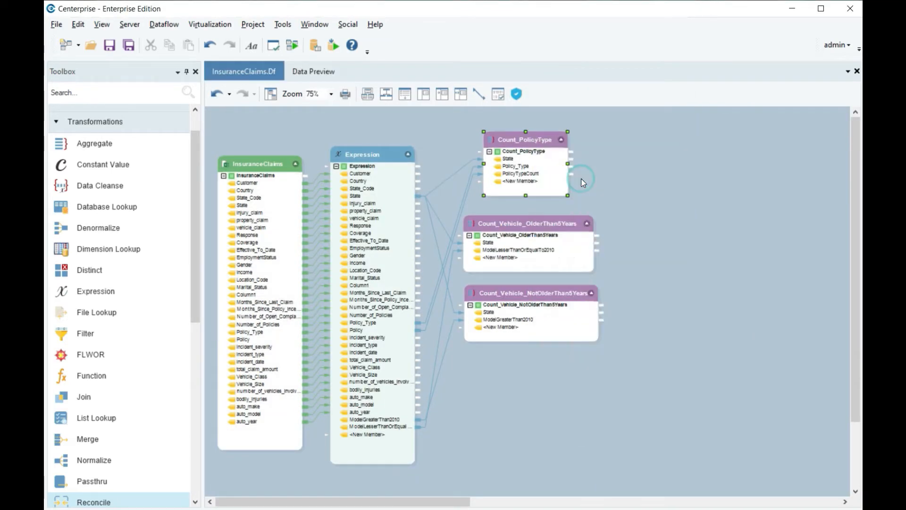
left_click(334, 71)
left_click(564, 263)
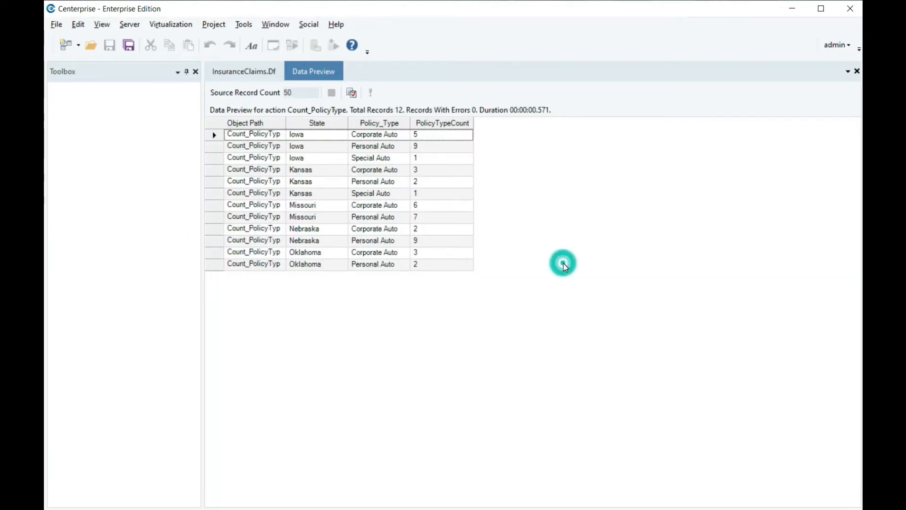
left_click(856, 71)
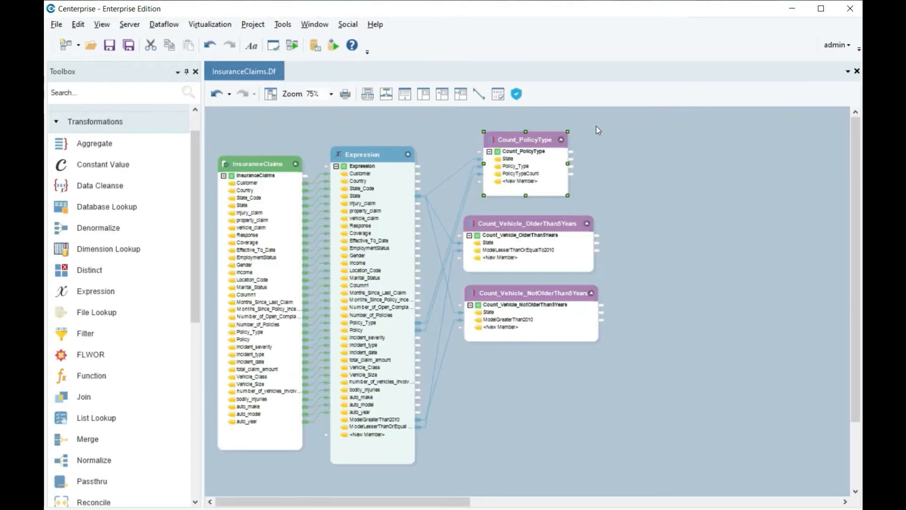
left_click(614, 137)
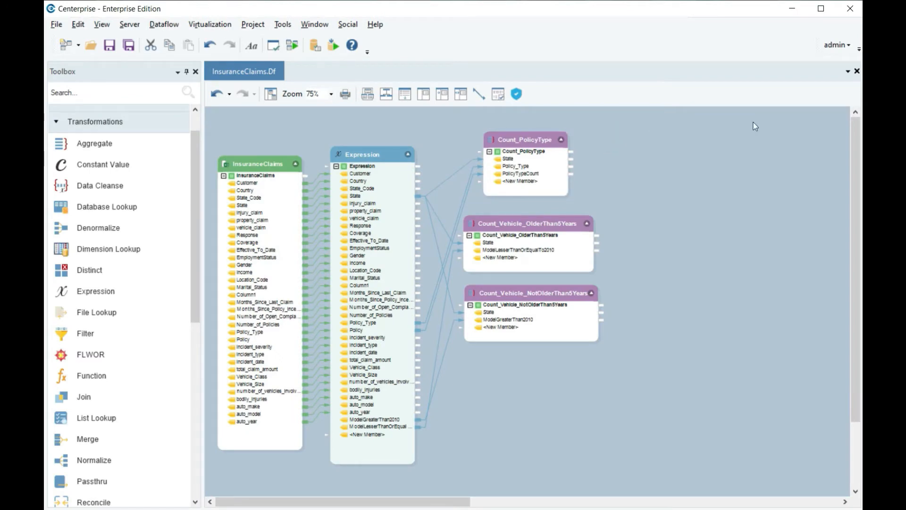
Add a Denormalize transformation beside Count_PolicyType and inspect its corporate, personal and special auto input nodes.
left_click_drag(81, 227, 647, 141)
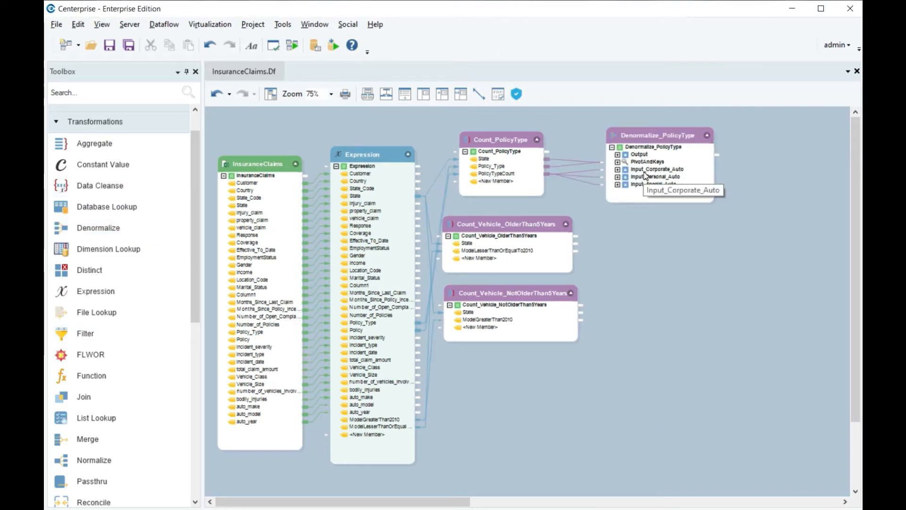
left_click(654, 177)
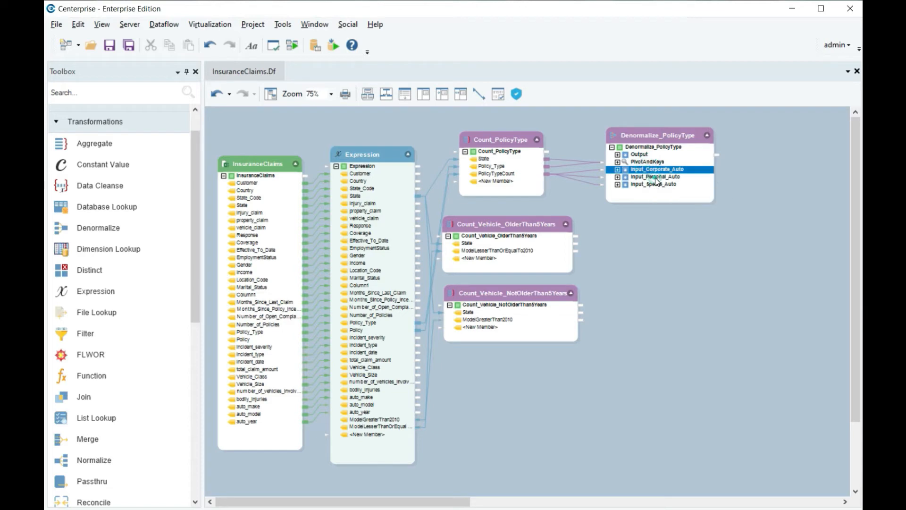
left_click(660, 186)
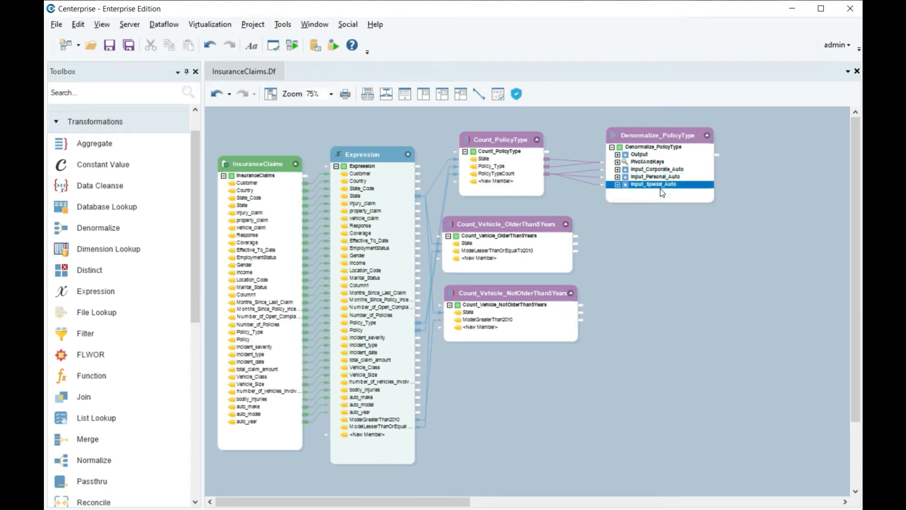
left_click(681, 246)
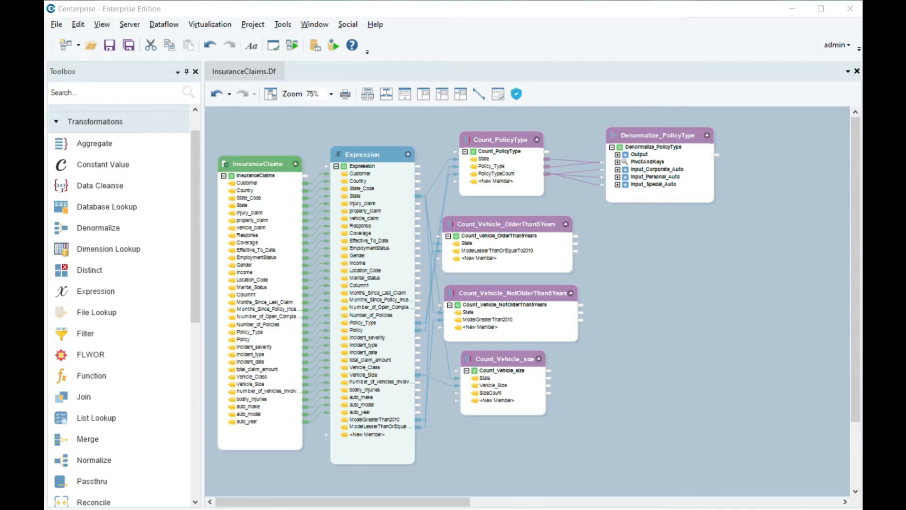
Preview the output of the Count_Vehicle_size aggregate, and close the preview to return to the dataflow.
left_click(652, 398)
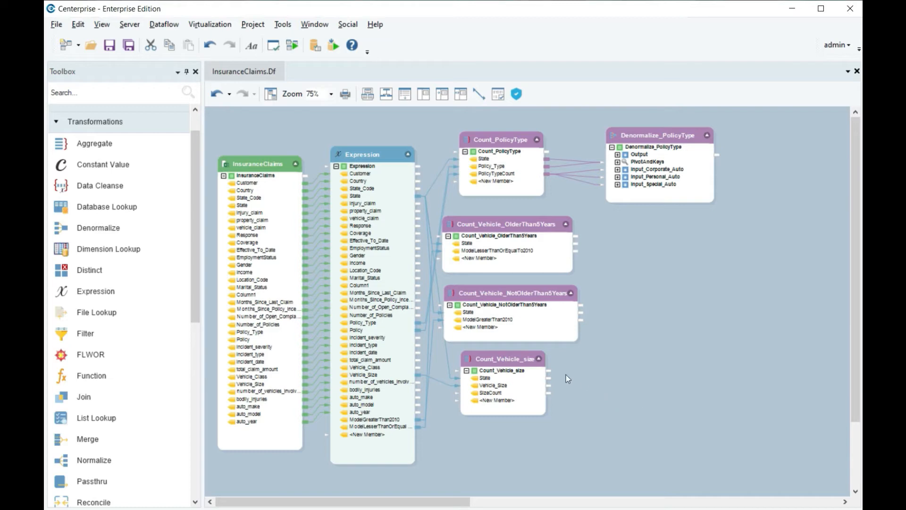
left_click(529, 363)
right_click(503, 359)
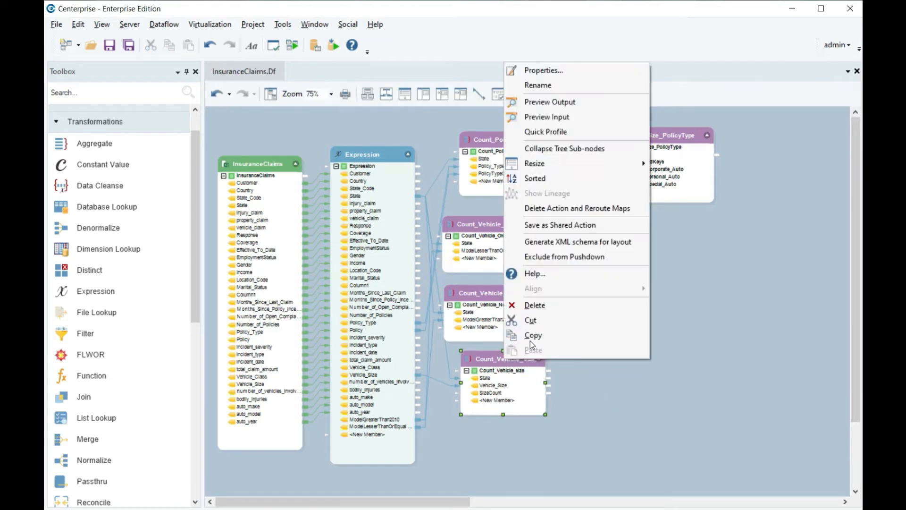
left_click(553, 99)
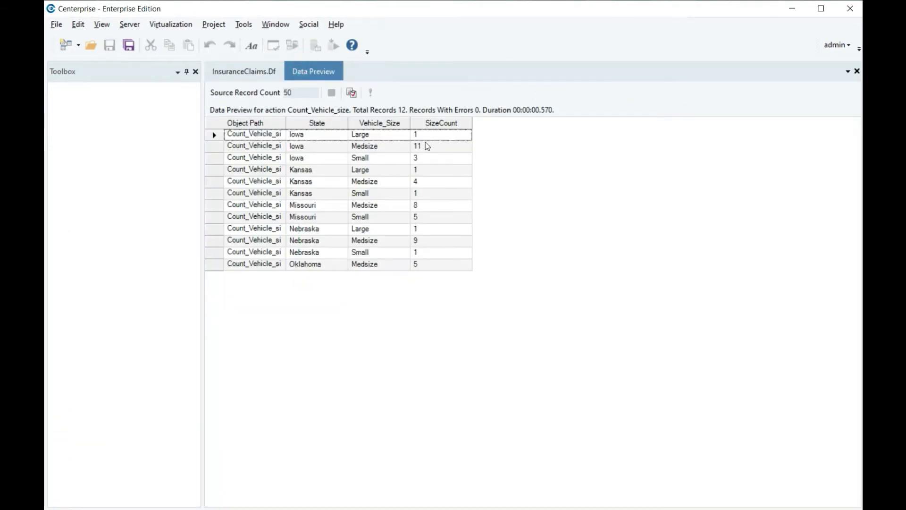
right_click(326, 75)
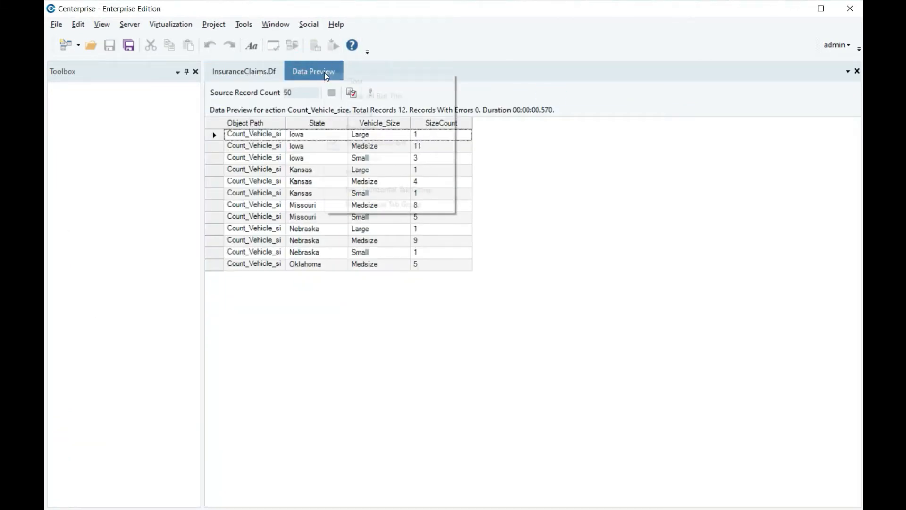
left_click(333, 83)
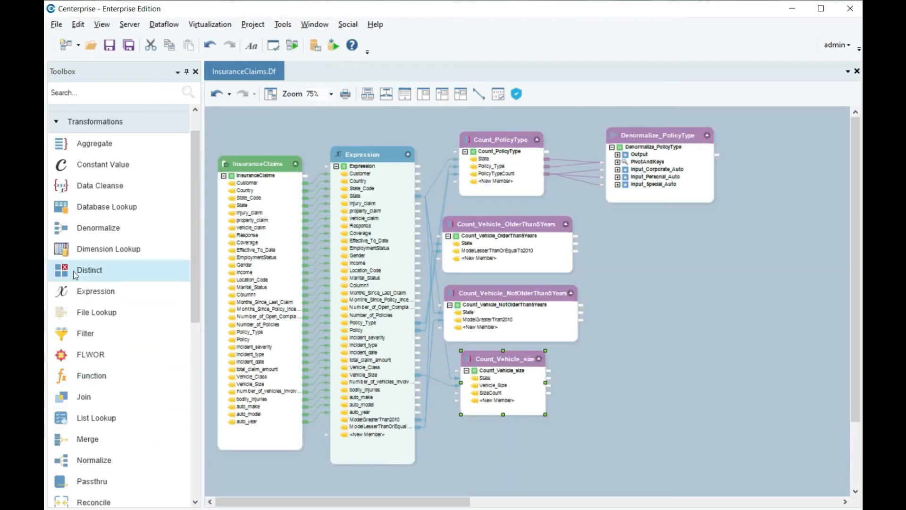
Add a Denormalize_VehicleSize transformation beside Count_Vehicle_size and inspect its large, medsize and small input nodes.
left_click_drag(89, 229, 622, 263)
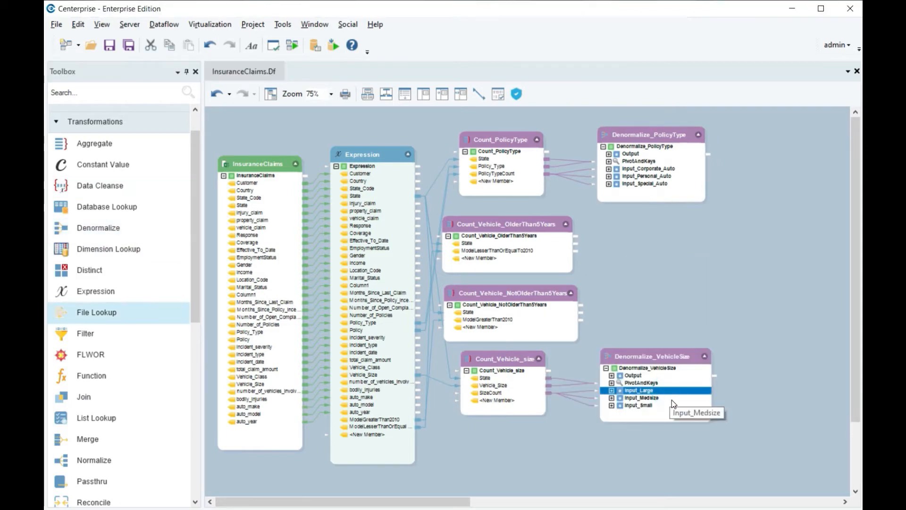
left_click(672, 400)
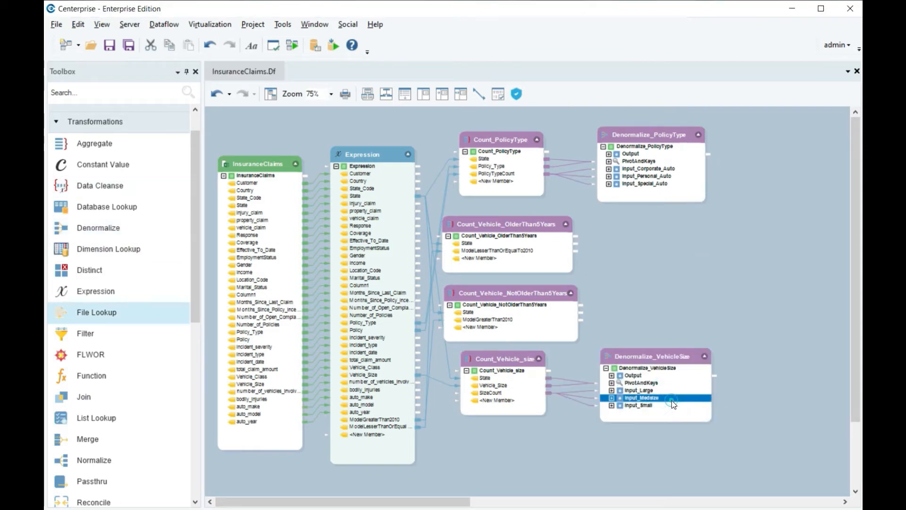
left_click(670, 405)
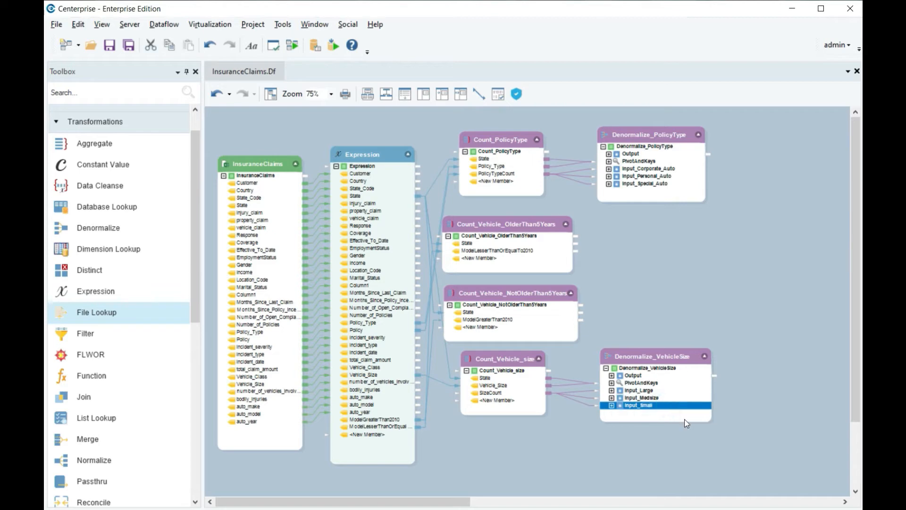
left_click(698, 433)
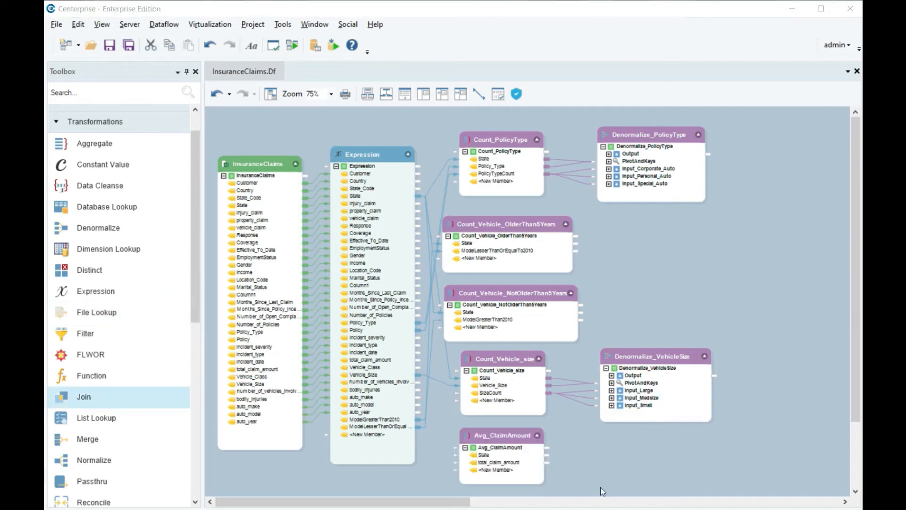
Check the aggregate functions of State and total_claim_amount in Avg_ClaimAmount and preview that object's output.
left_click(514, 435)
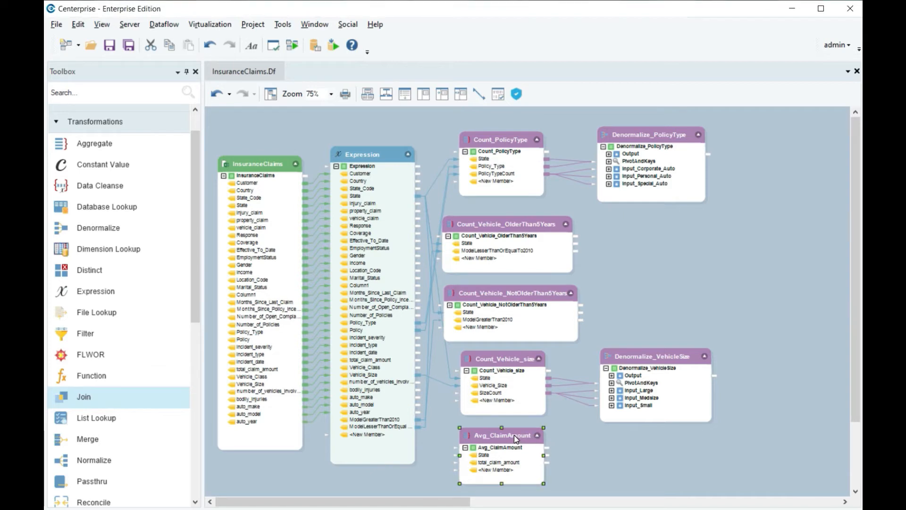
double_click(514, 435)
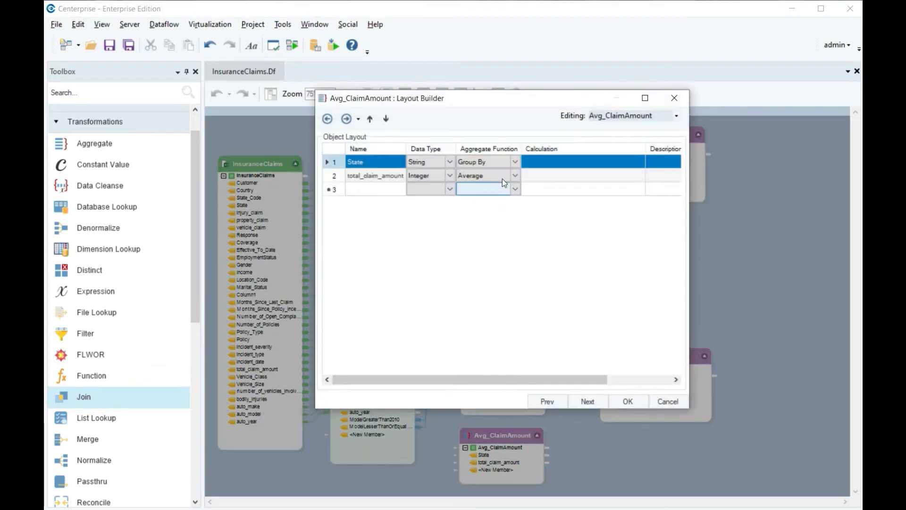
left_click(502, 163)
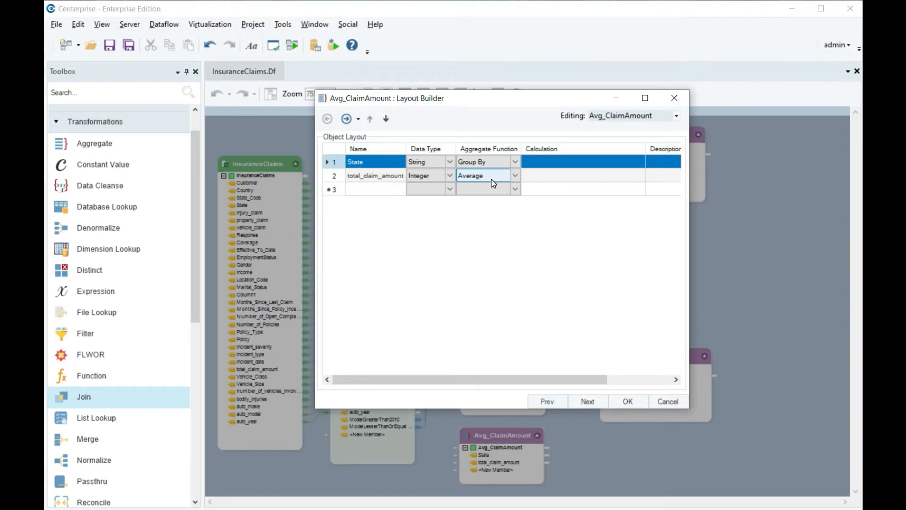
left_click(628, 401)
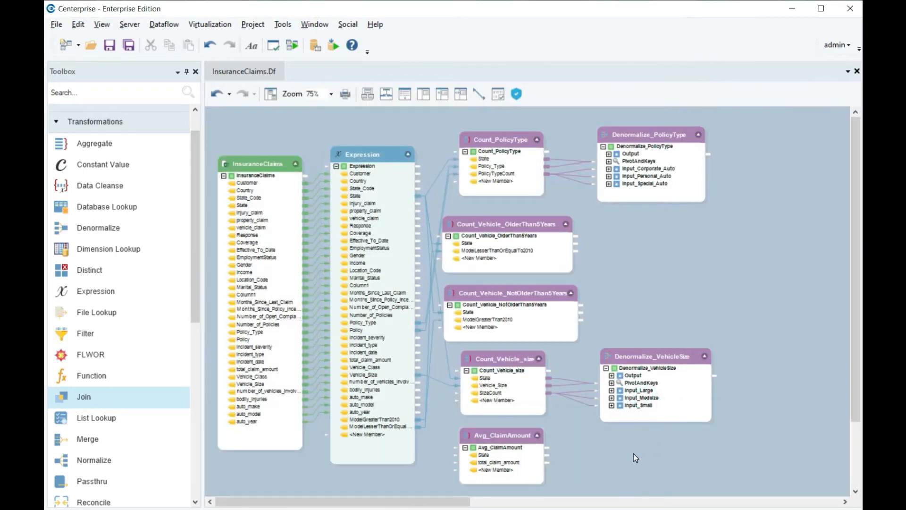
right_click(520, 437)
left_click(577, 180)
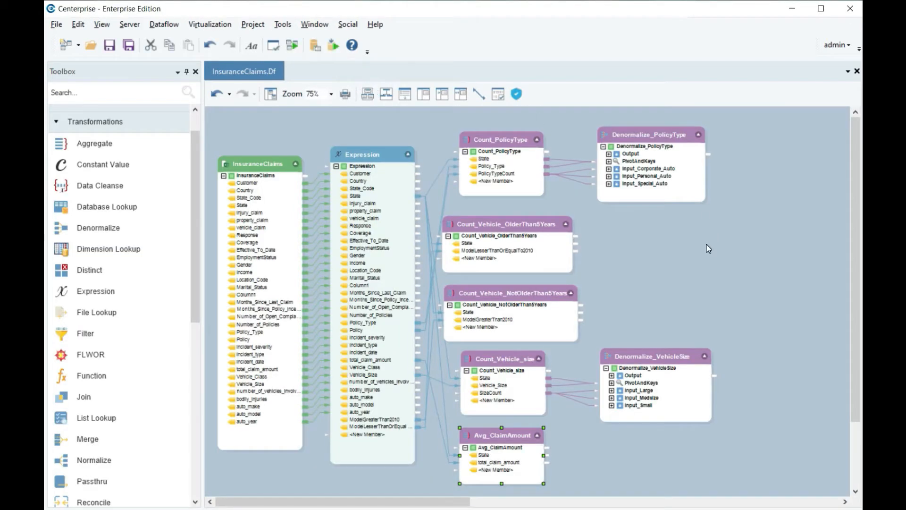
left_click(707, 249)
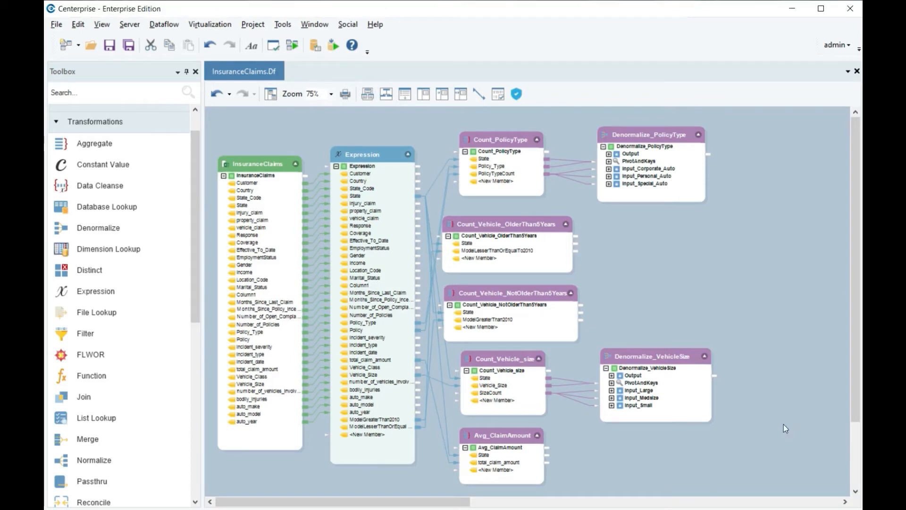
Add a Join transformation combining the Denormalize_PolicyType and Denormalize_VehicleSize outputs, and review its properties.
left_click(182, 123)
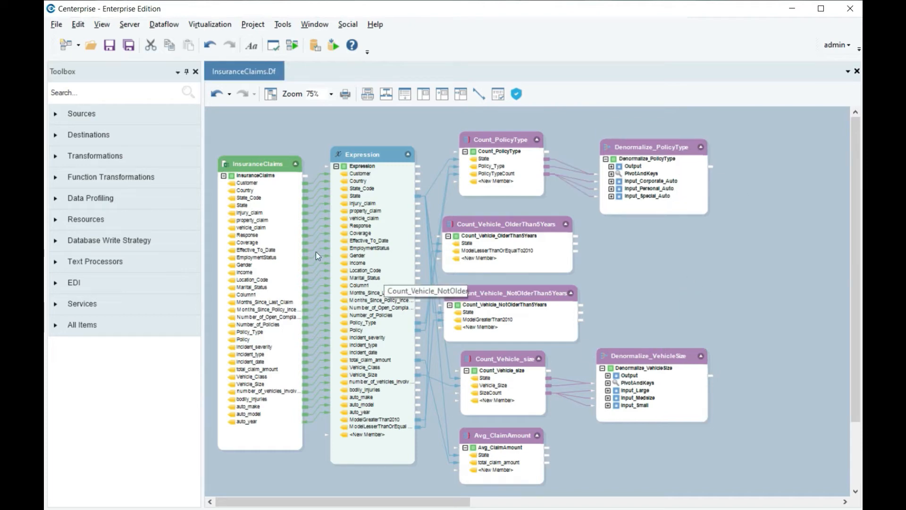
left_click(166, 148)
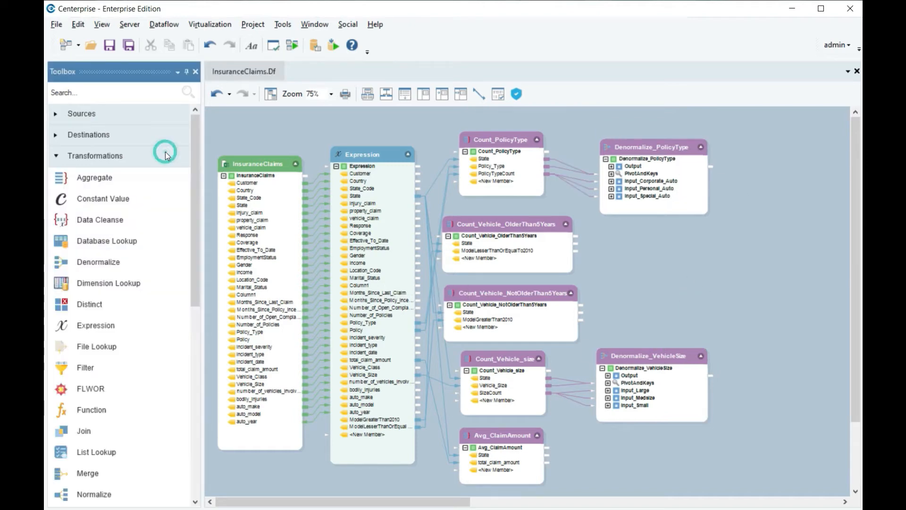
left_click_drag(101, 431, 717, 247)
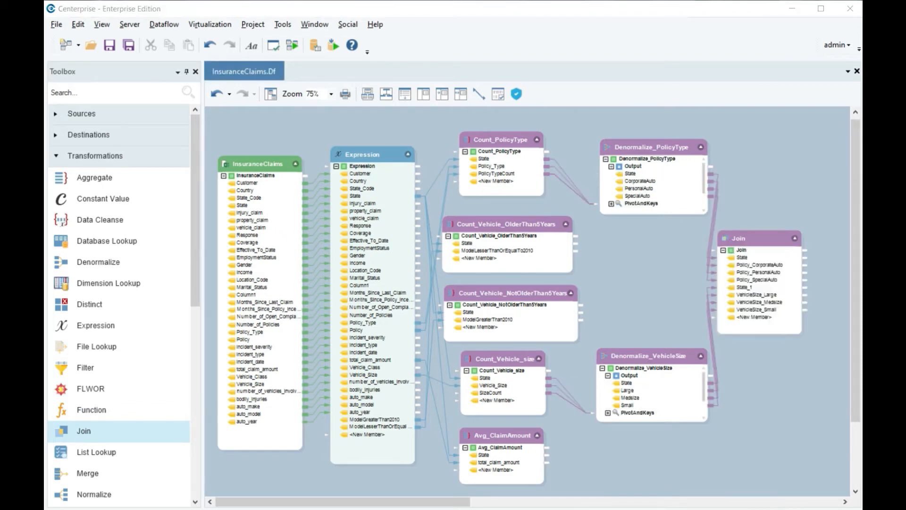
double_click(774, 242)
left_click(587, 401)
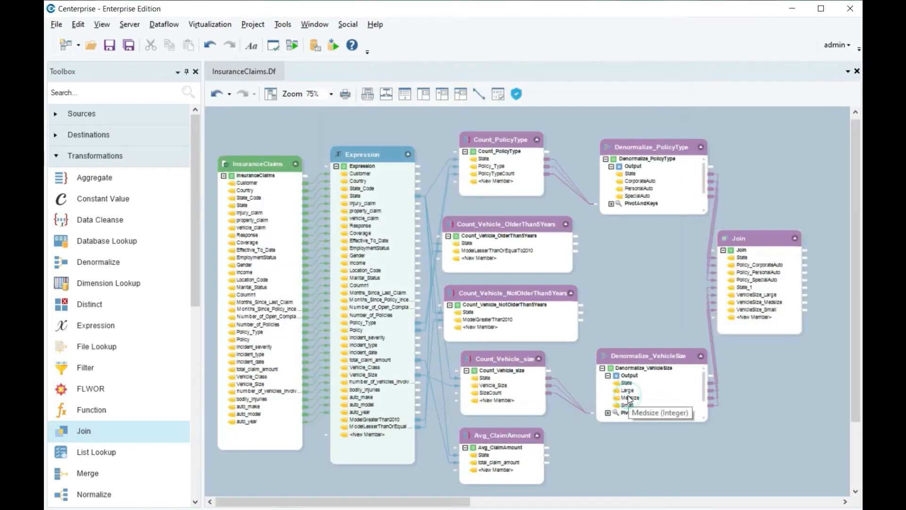
left_click(627, 400)
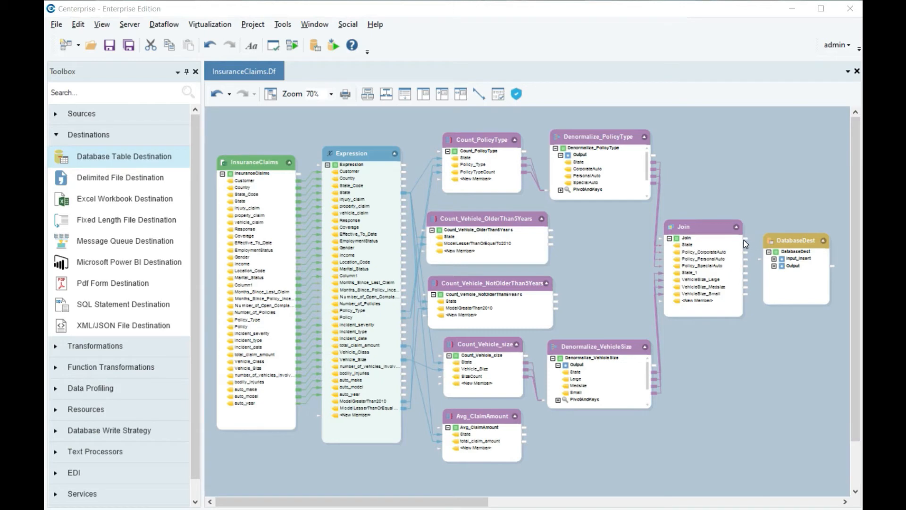
Map the Join output to the insert input of the DatabaseDest database table destination.
left_click_drag(744, 242, 760, 259)
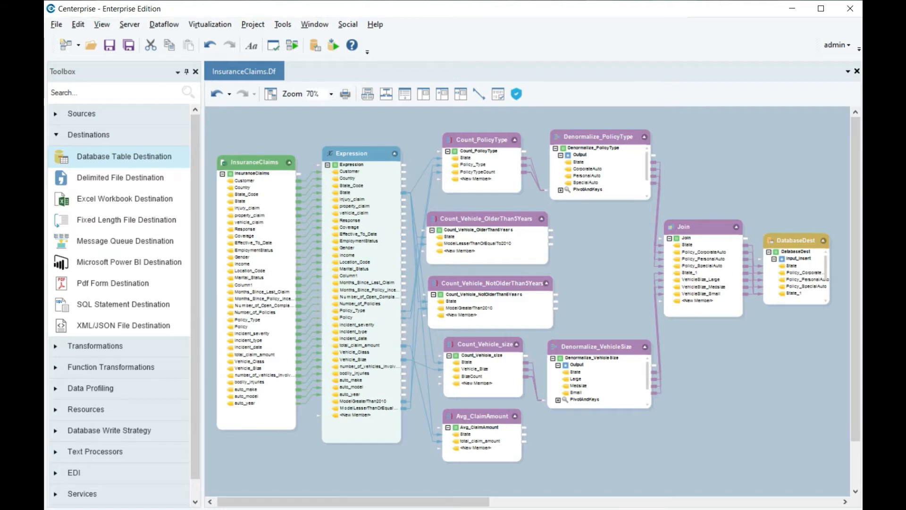
left_click(170, 135)
left_click(239, 68)
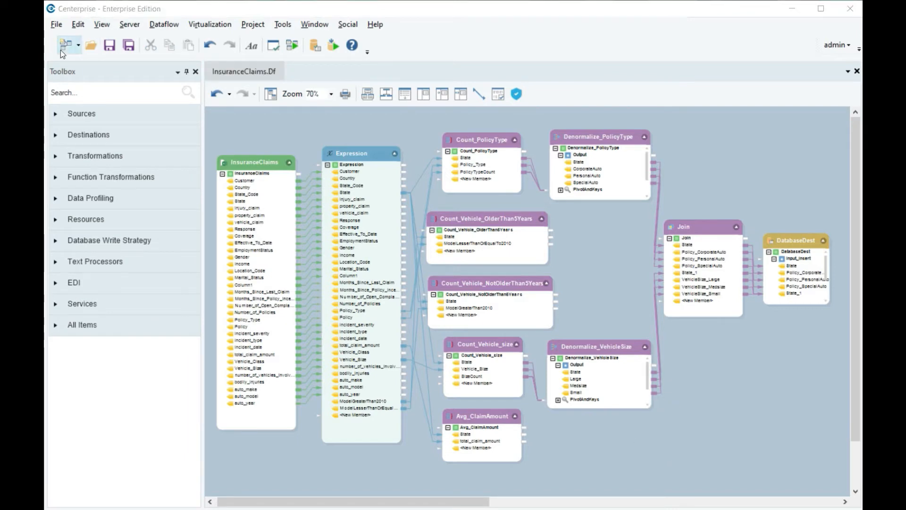
Create a new dataflow named MarketingSummary and add InsuranceMarketingData to it as a delimited file source.
left_click(61, 49)
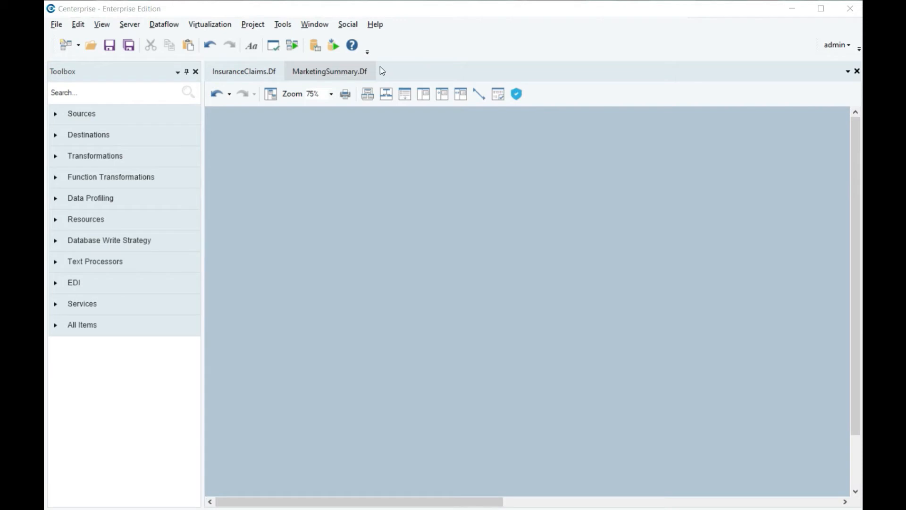
left_click(366, 75)
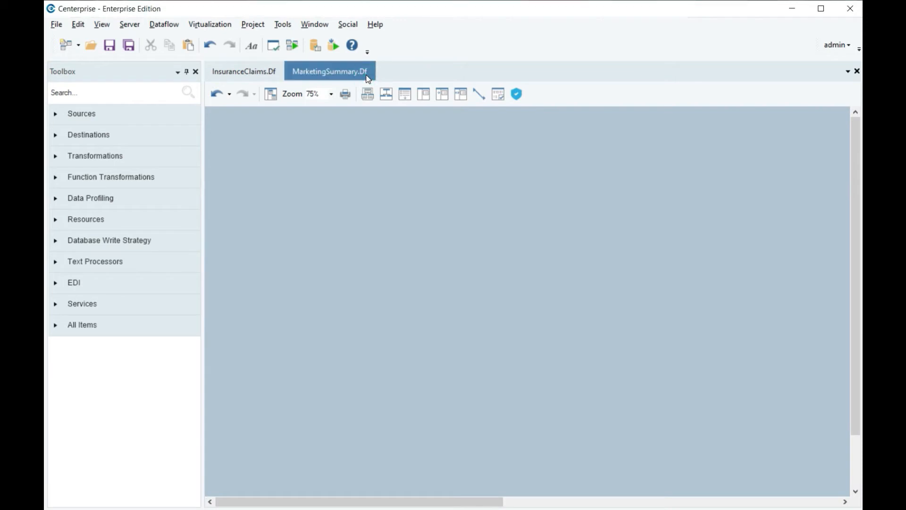
left_click(184, 116)
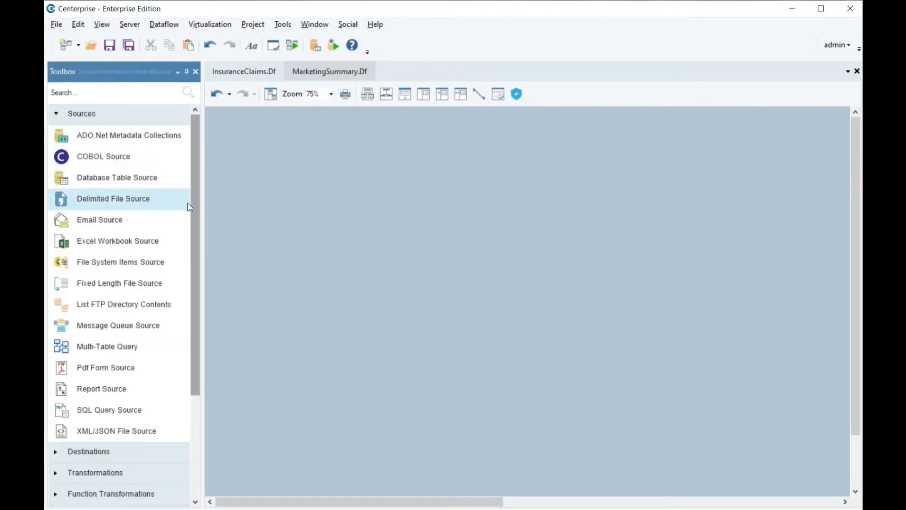
left_click_drag(174, 205, 206, 223)
left_click_drag(229, 157, 229, 157)
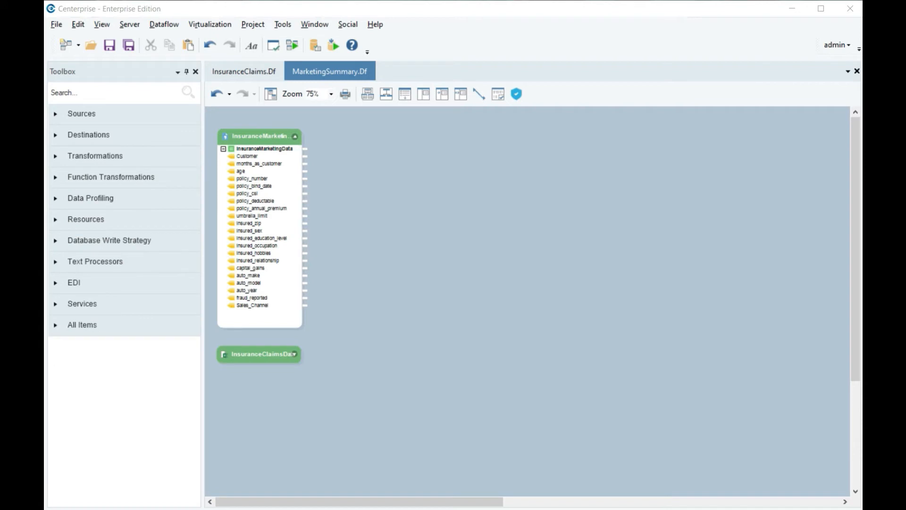
Add a Join named DataJoin that combines all InsuranceMarketingData fields with Customer and State from the collapsed insurance claims source.
left_click(273, 354)
left_click(275, 390)
left_click(164, 155)
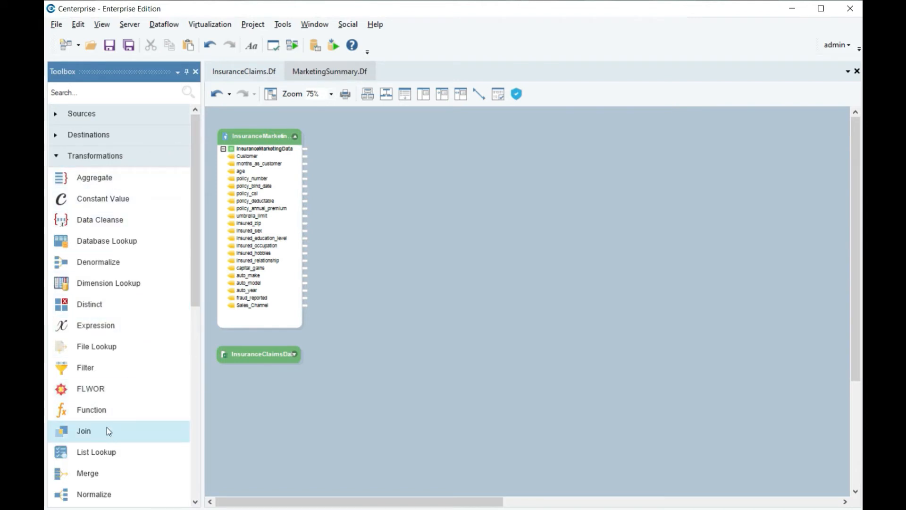
left_click_drag(106, 428, 347, 235)
left_click_drag(342, 152, 336, 149)
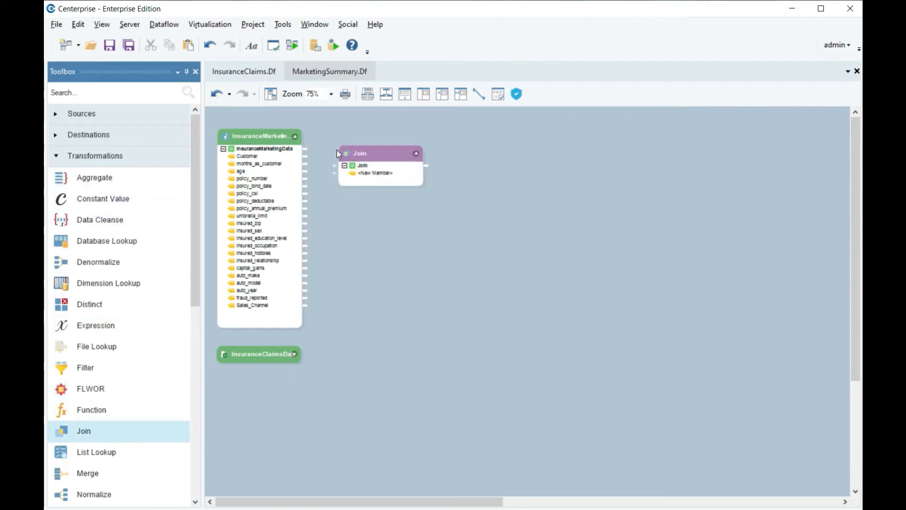
left_click(466, 287)
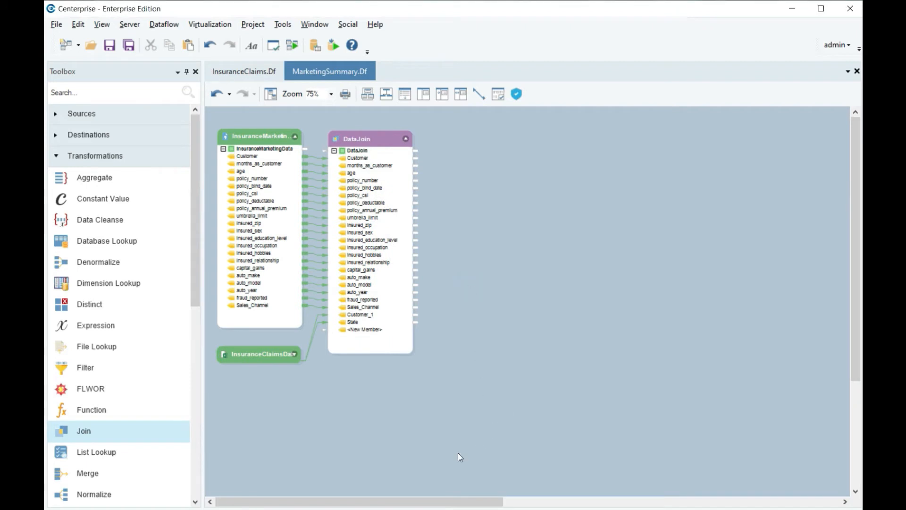
Add an Aggregate named Avg_Age beside DataJoin, taking the State and age fields as input.
left_click(178, 183)
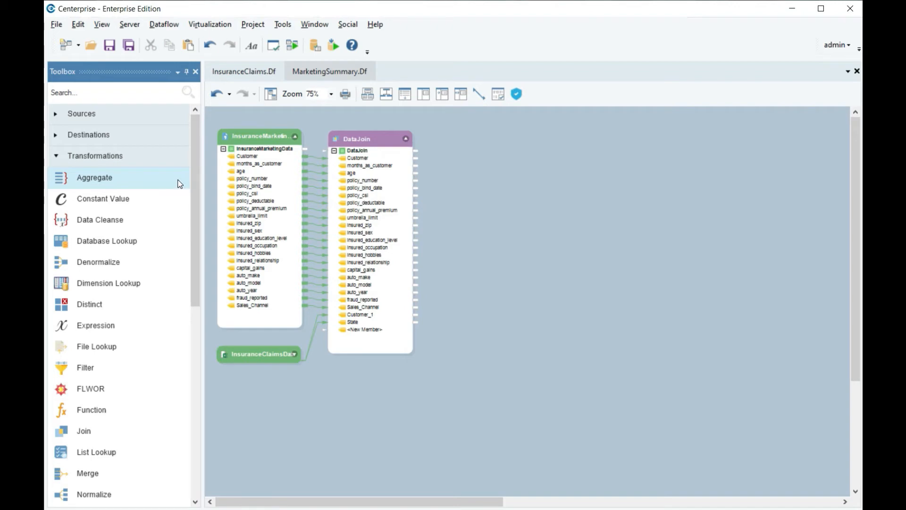
left_click_drag(180, 184, 234, 394)
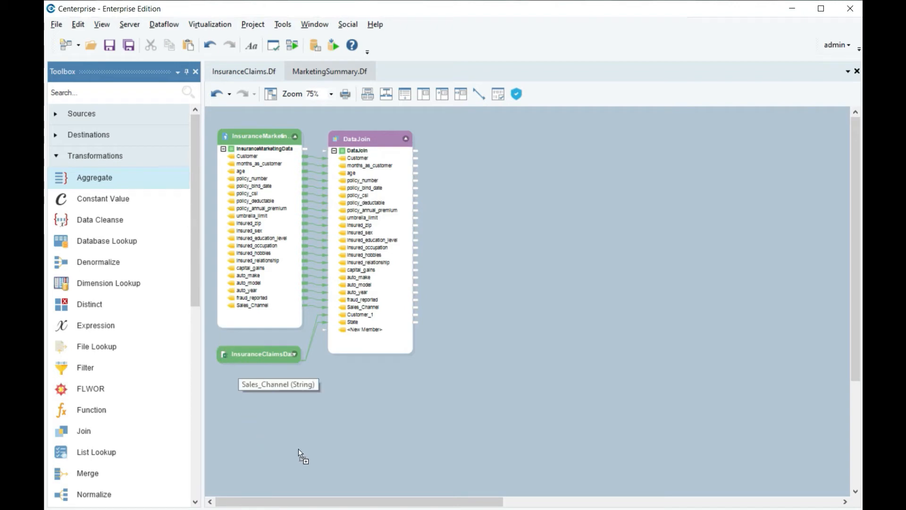
left_click_drag(298, 448, 440, 279)
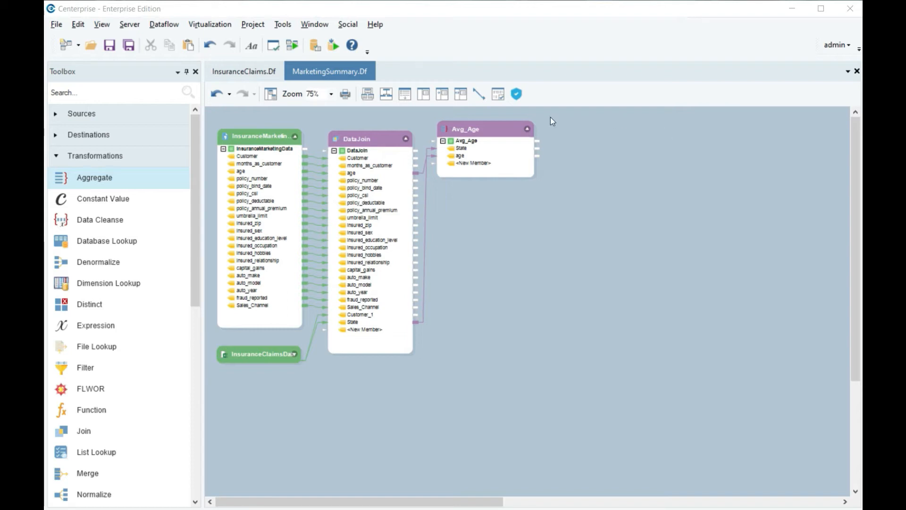
Check the aggregate functions of State and age in the Avg_Age layout, and close the layout.
double_click(492, 138)
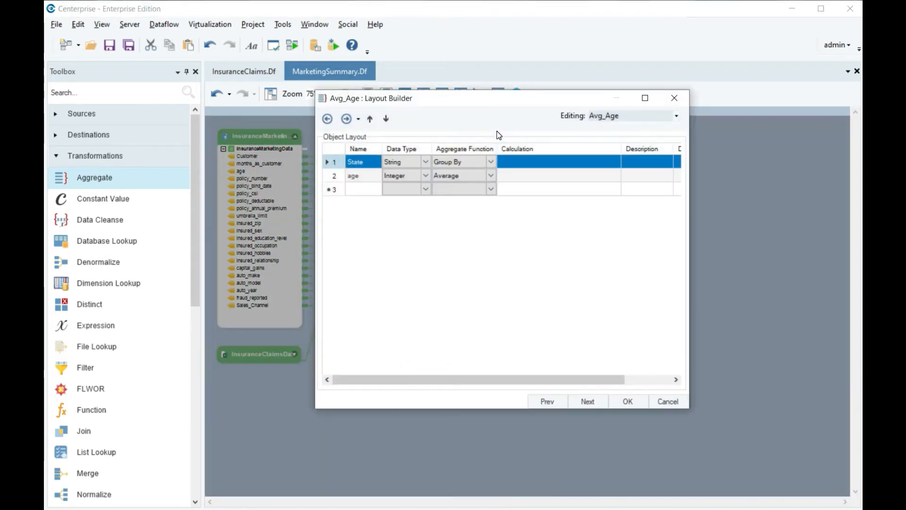
left_click(483, 166)
left_click(481, 178)
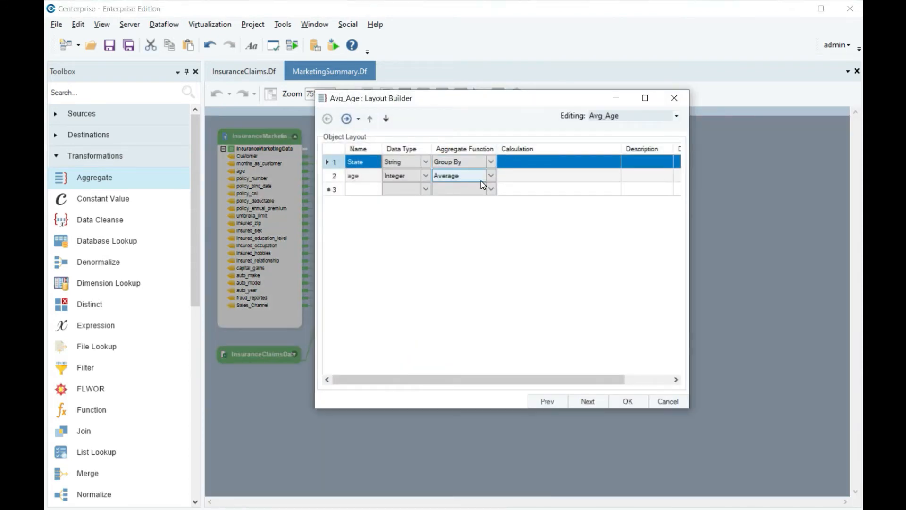
left_click(623, 398)
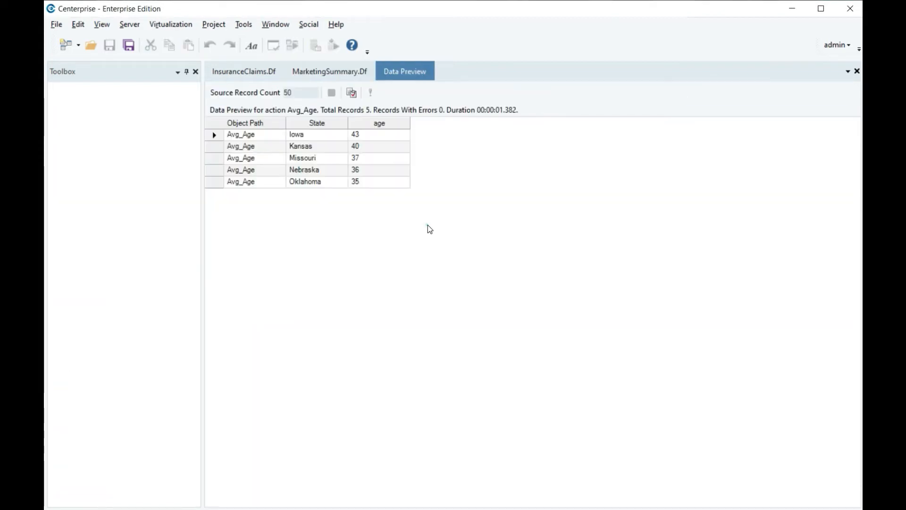
Examine the data previews of the Avg_Age and Count_EducationLevel aggregates, and return to the MarketingSummary dataflow.
left_click(427, 225)
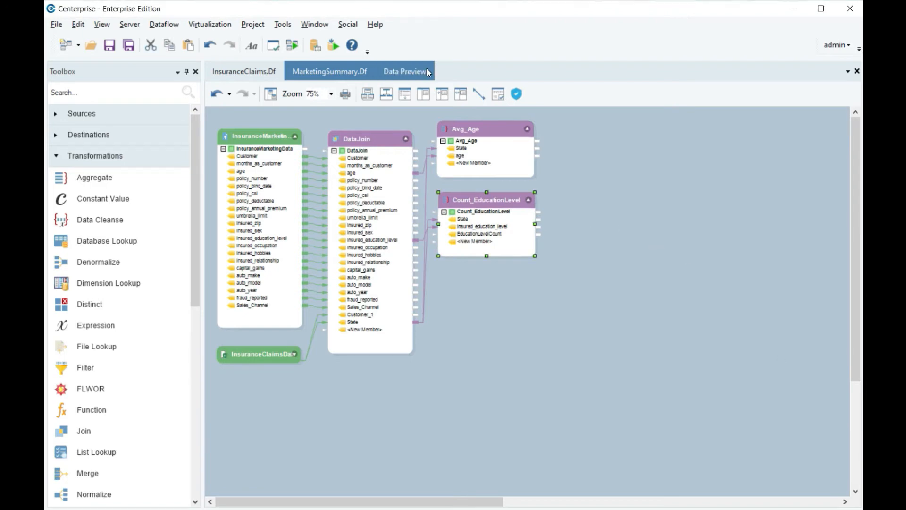
left_click(425, 69)
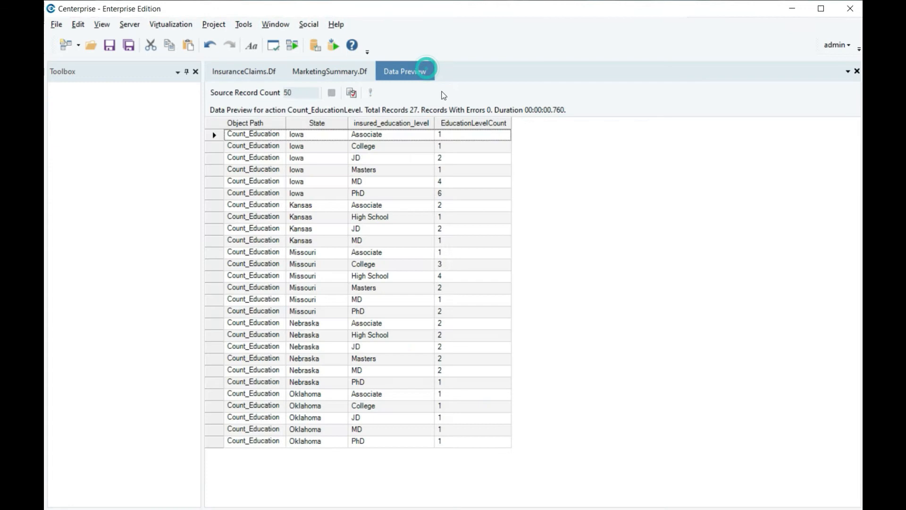
left_click(598, 183)
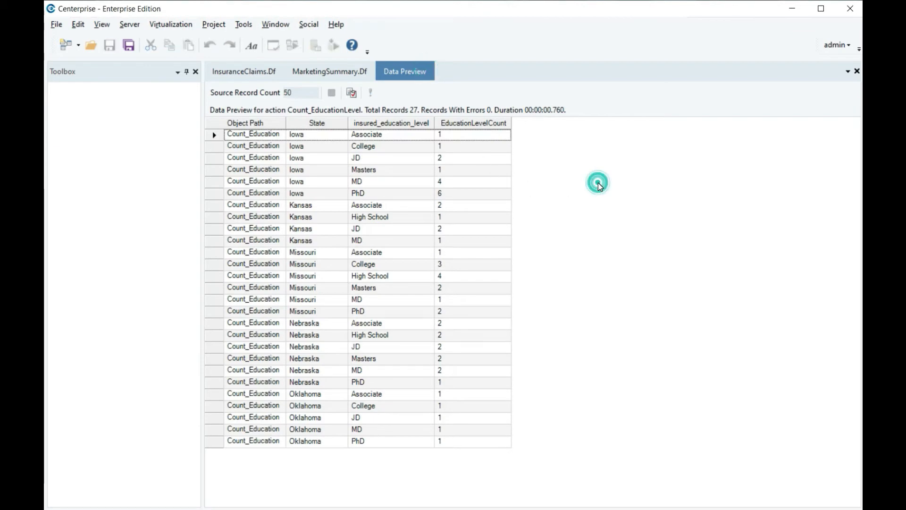
left_click(481, 135)
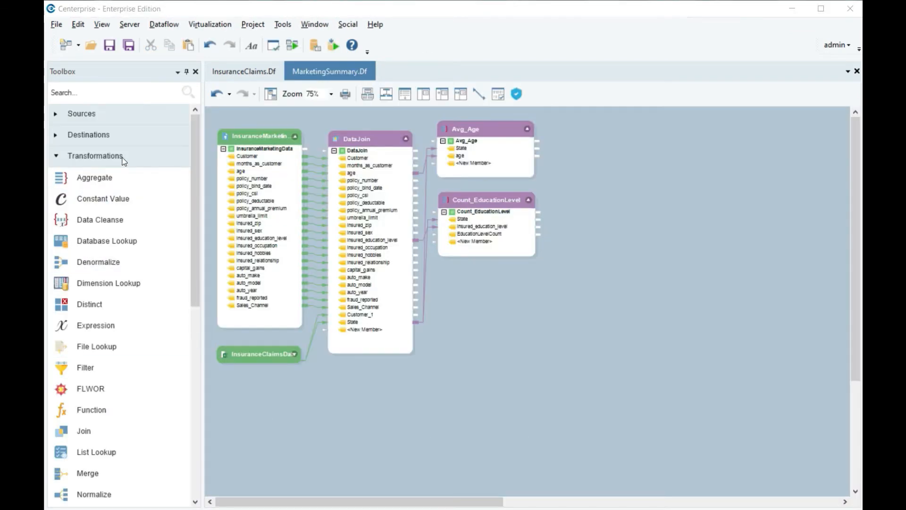
Add a Denormalize named Denormalize_Education fed by Count_EducationLevel, with inputs for Associate, College, High School, JD, Masters, MD and PhD.
left_click(124, 160)
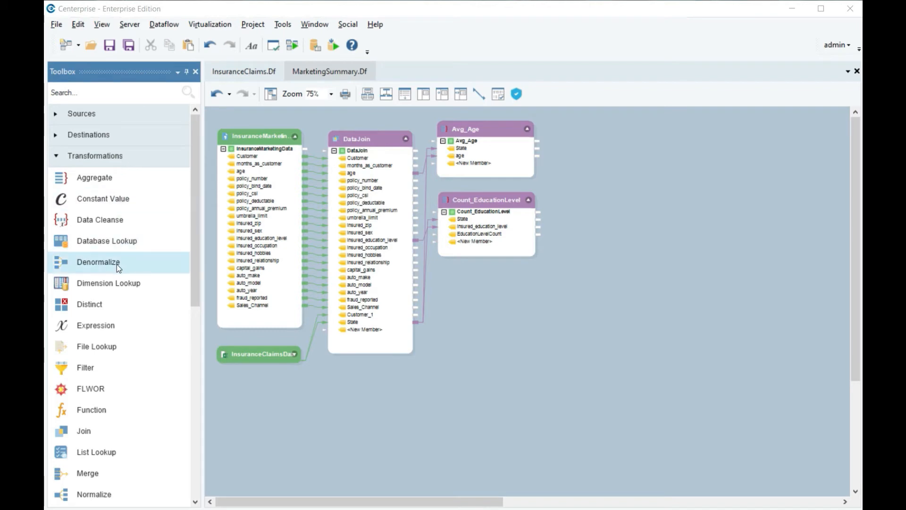
left_click_drag(100, 262, 562, 188)
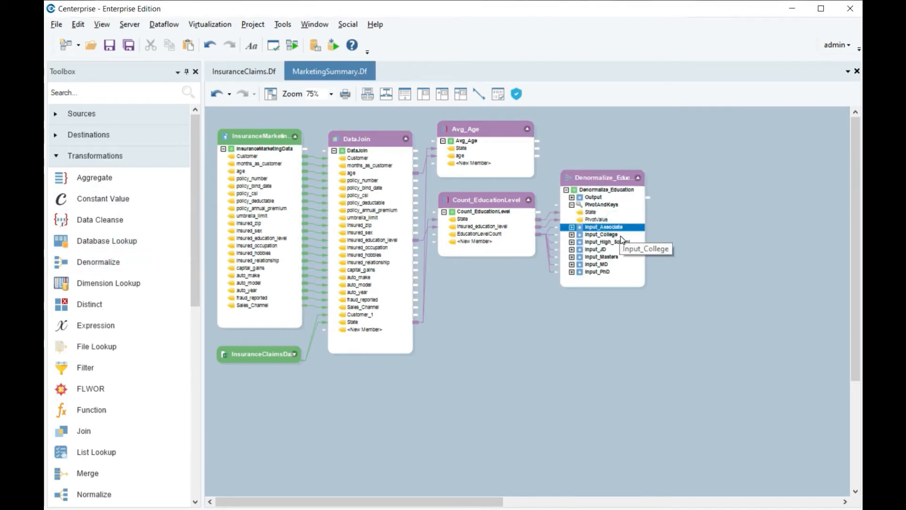
left_click(620, 235)
left_click(625, 242)
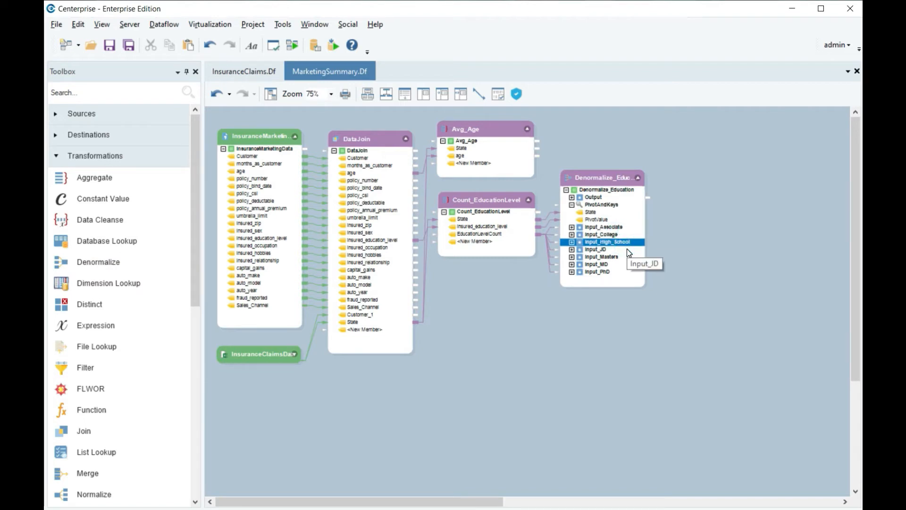
left_click(627, 248)
left_click(628, 257)
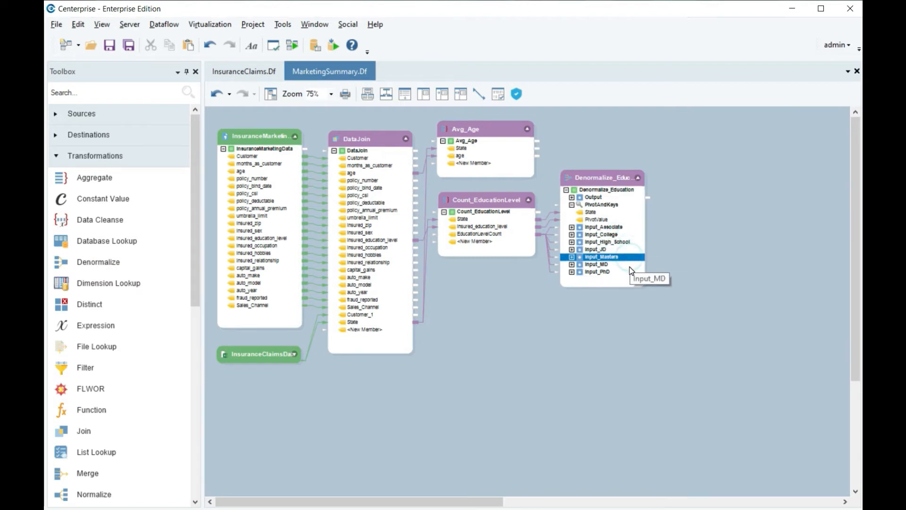
left_click(630, 264)
left_click(630, 272)
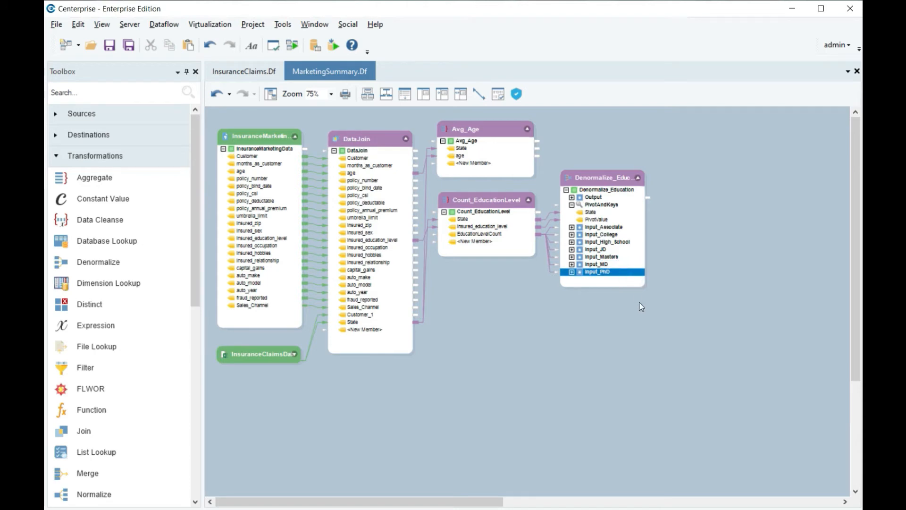
left_click(639, 304)
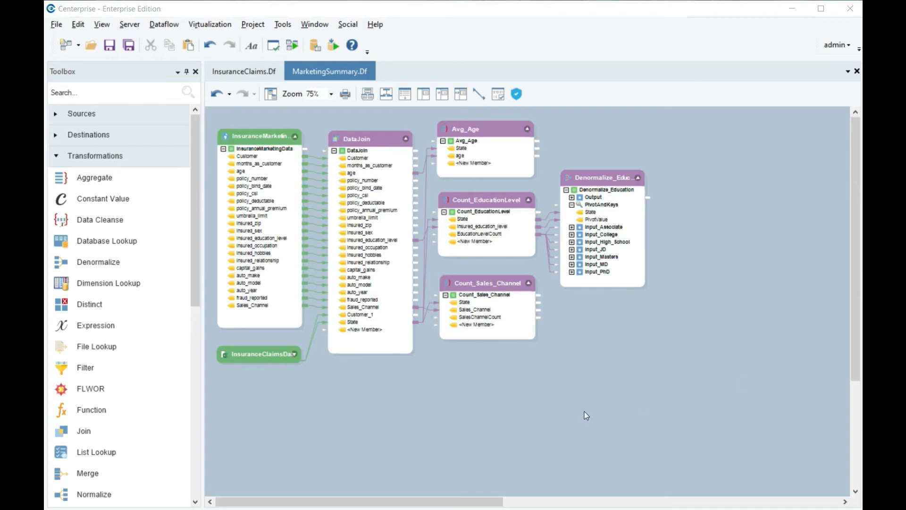
Preview the Count_Sales_Channel output sorted by SalesChannelCount in descending order, and close the preview.
left_click(519, 291)
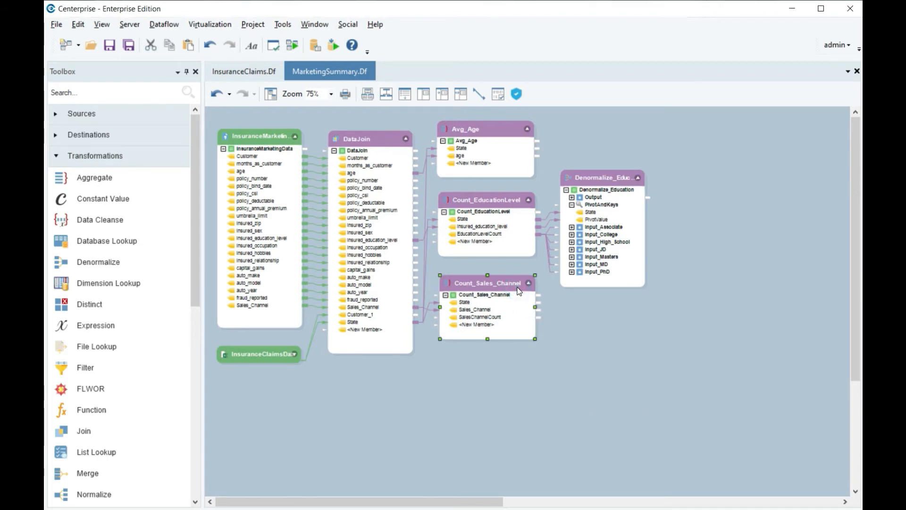
left_click(418, 75)
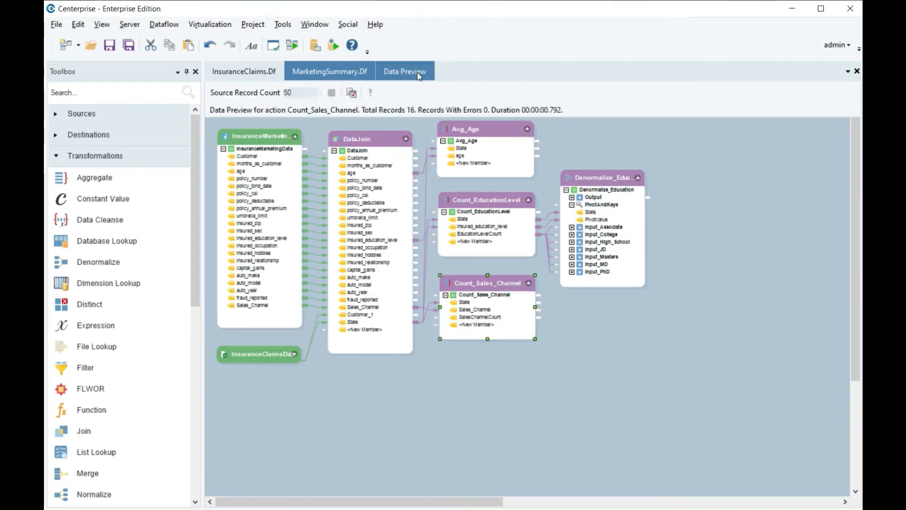
left_click(514, 203)
left_click(465, 124)
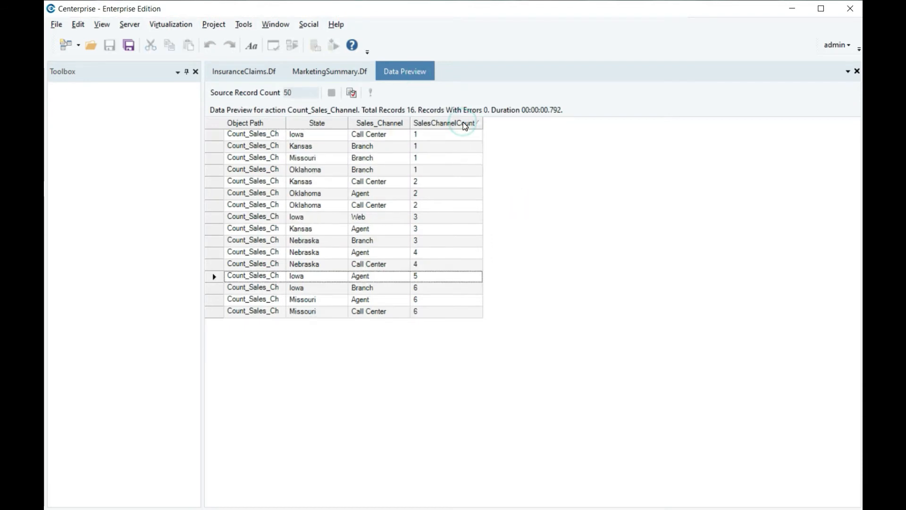
left_click(464, 124)
left_click(540, 292)
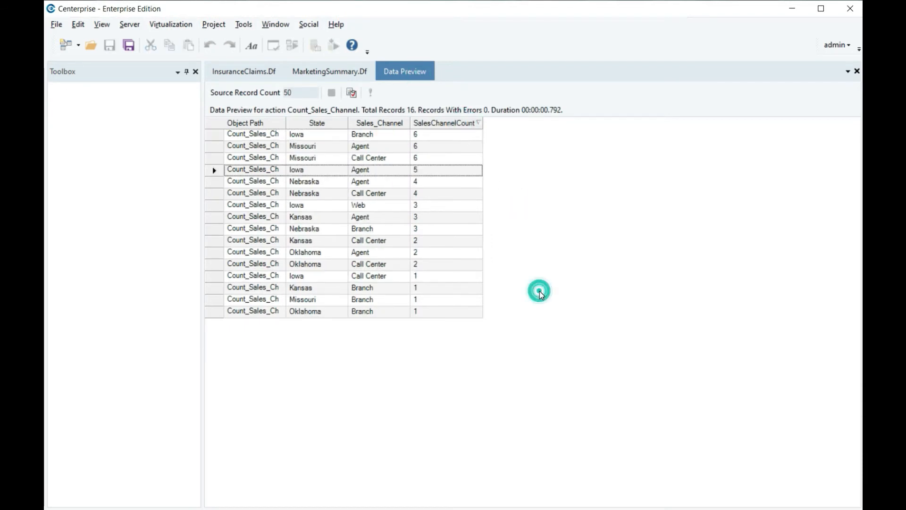
right_click(414, 76)
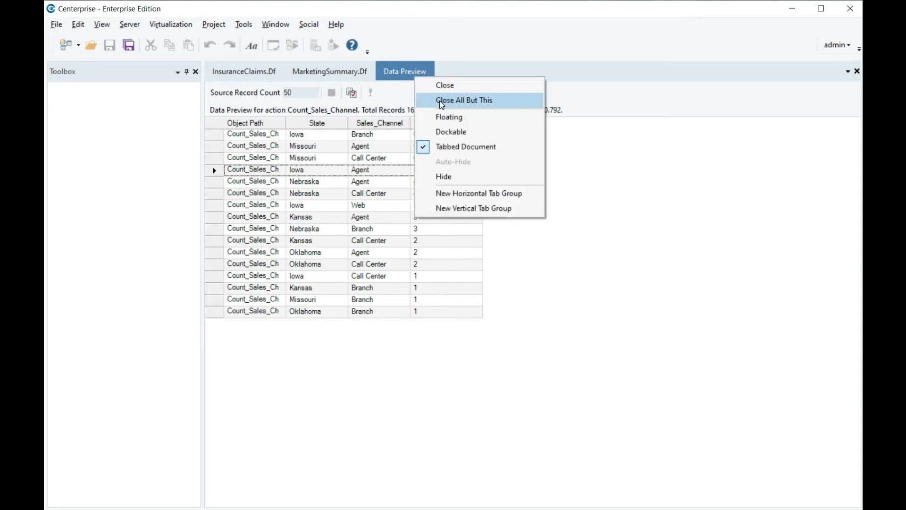
left_click(445, 83)
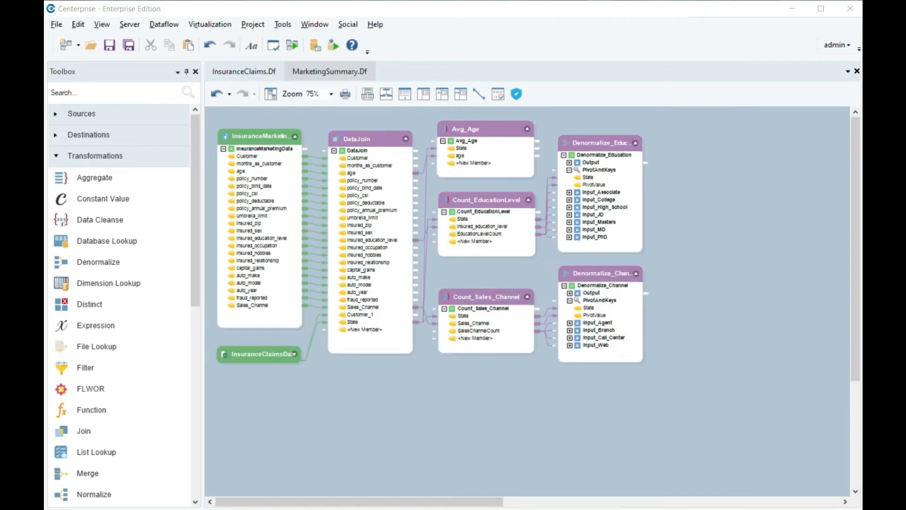
Review the Agent, Branch, Call Center and Web inputs of Denormalize_Channel and the fields of CustomerDemographics.
left_click(598, 322)
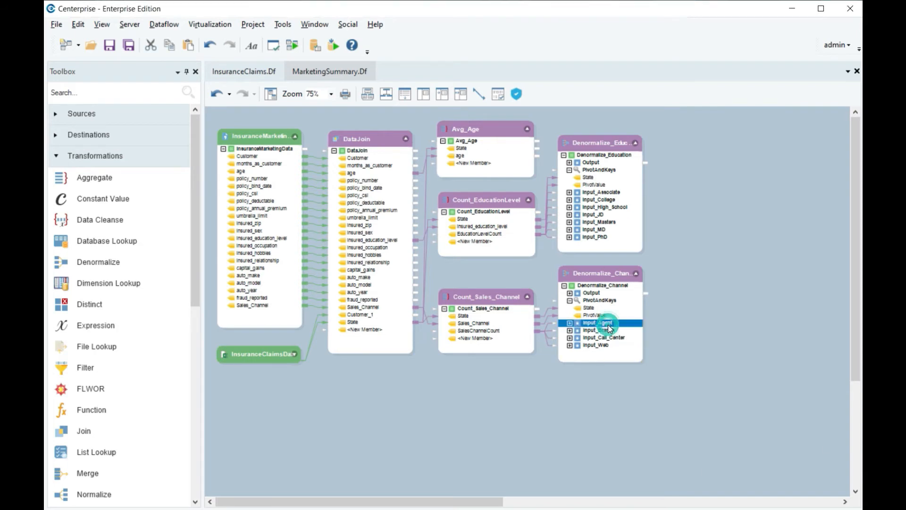
left_click(634, 339)
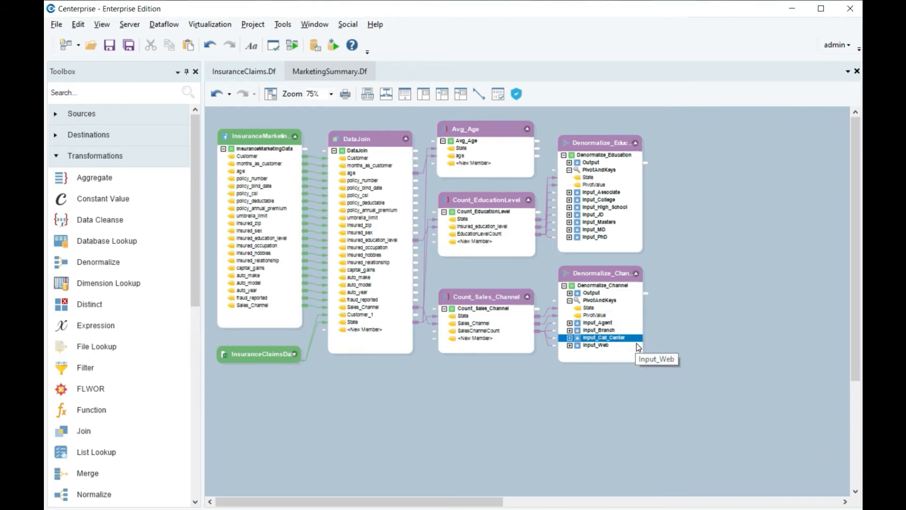
left_click(665, 378)
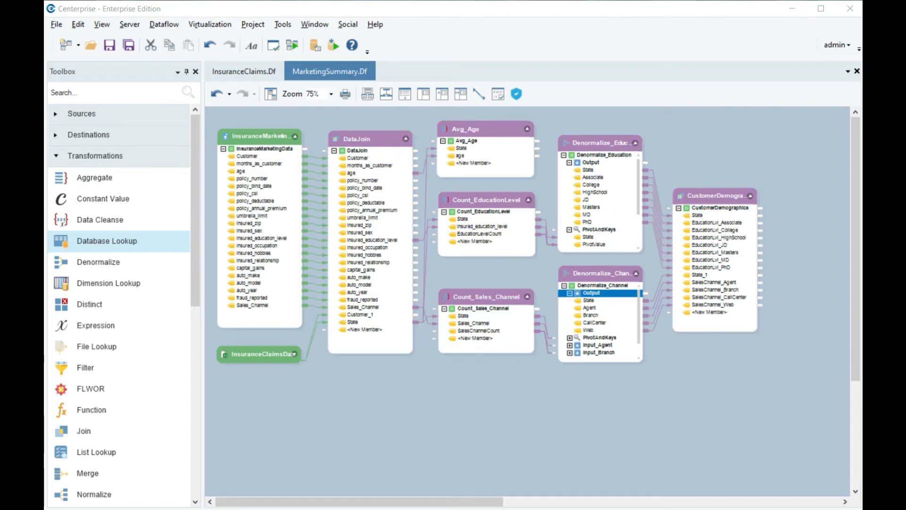
left_click(698, 215)
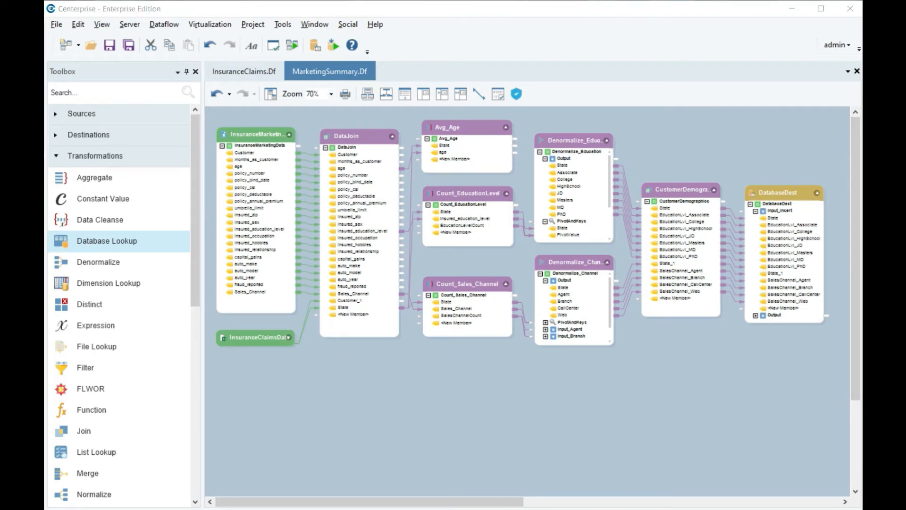
Create a dataflow named DamageControl with a delimited file source named Damage_Data and an Excel workbook source named AreaKeyCodes.
left_click(62, 52)
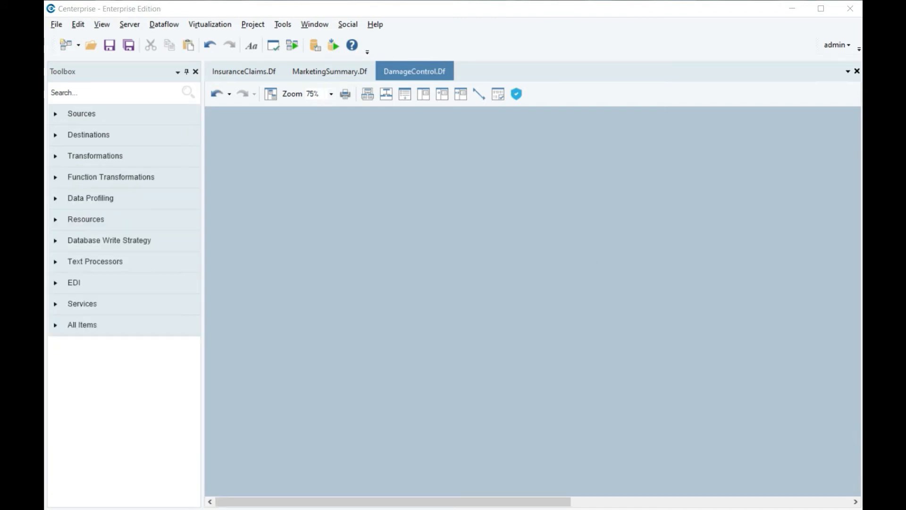
left_click(189, 115)
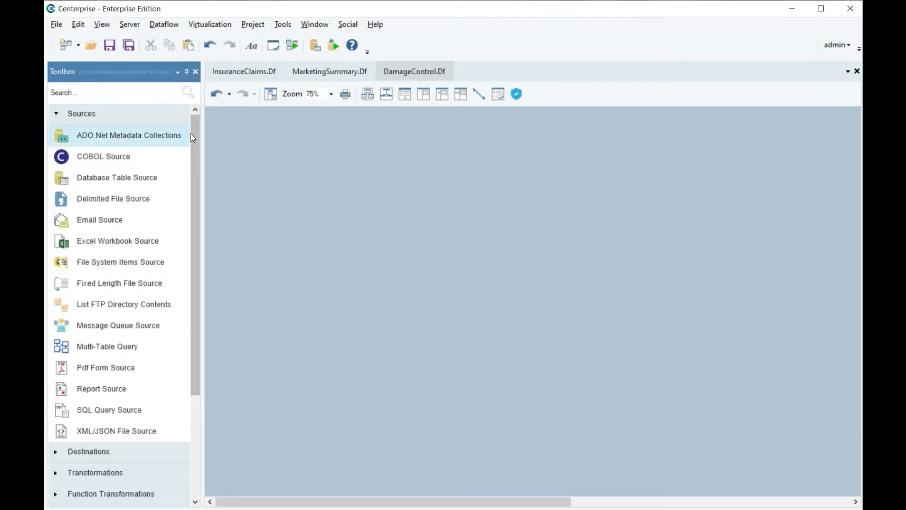
left_click_drag(156, 204, 257, 151)
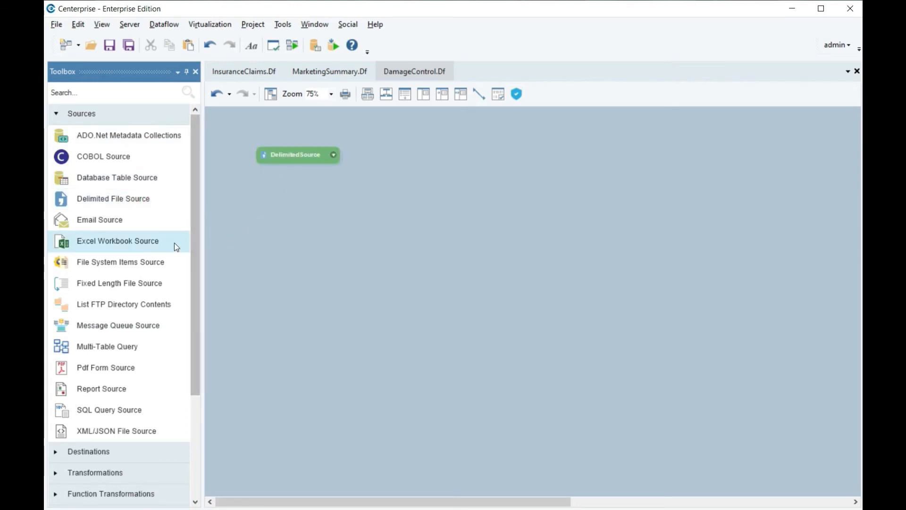
left_click_drag(174, 242, 263, 218)
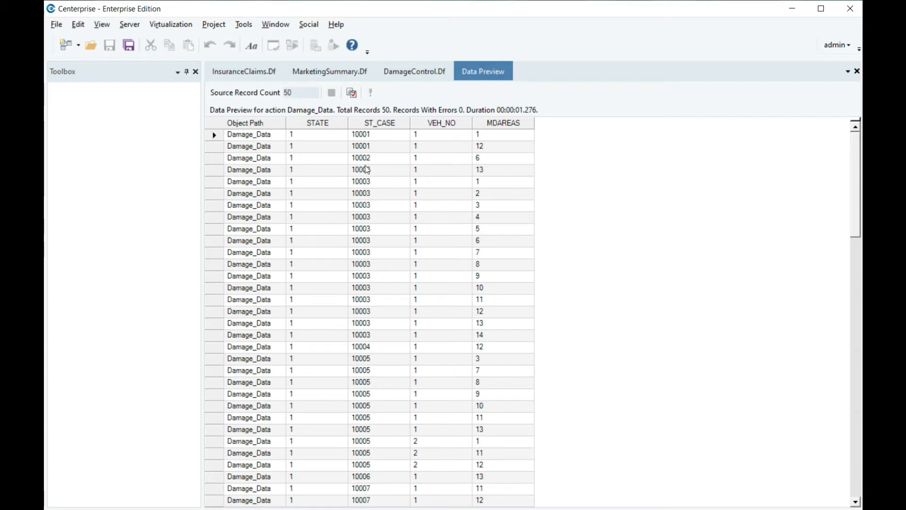
left_click(507, 72)
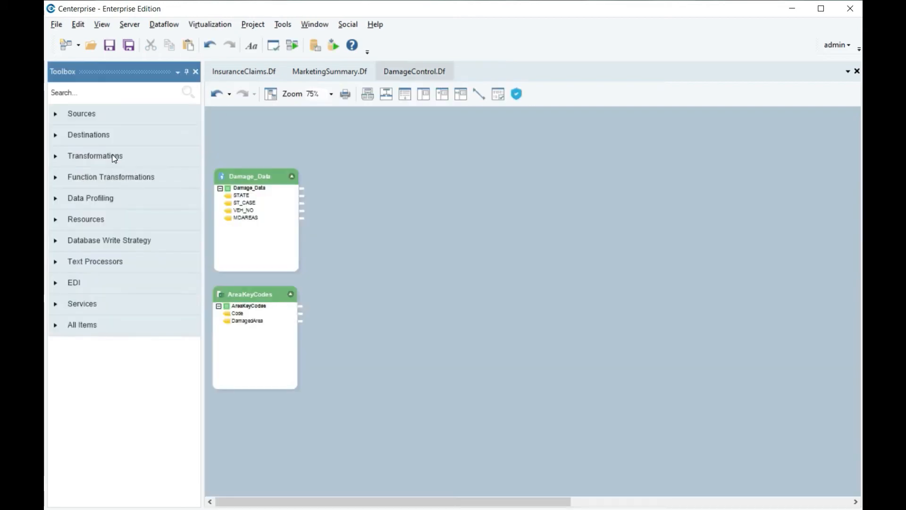
Add a File Lookup to the dataflow, map Damage_Data's ST_CASE to its ST_CASE field, and collapse the lookup.
left_click(115, 156)
left_click_drag(133, 354, 328, 291)
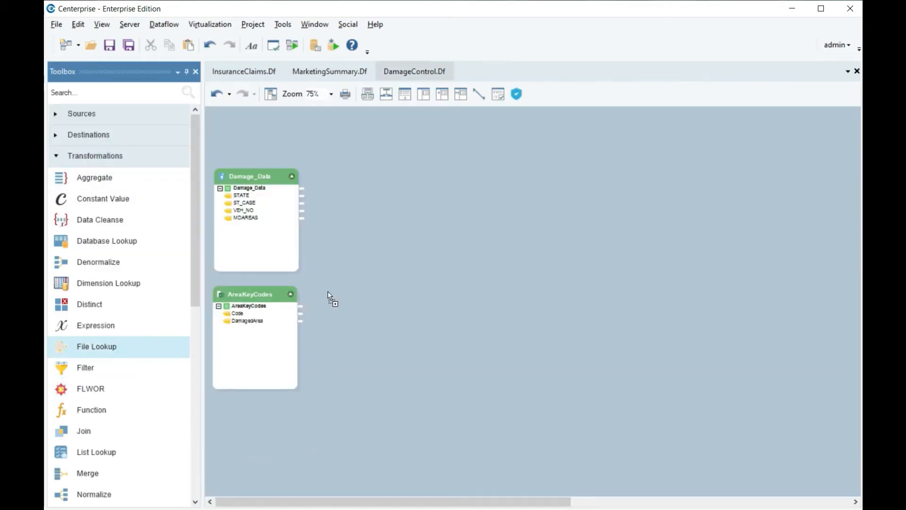
left_click_drag(347, 193, 344, 195)
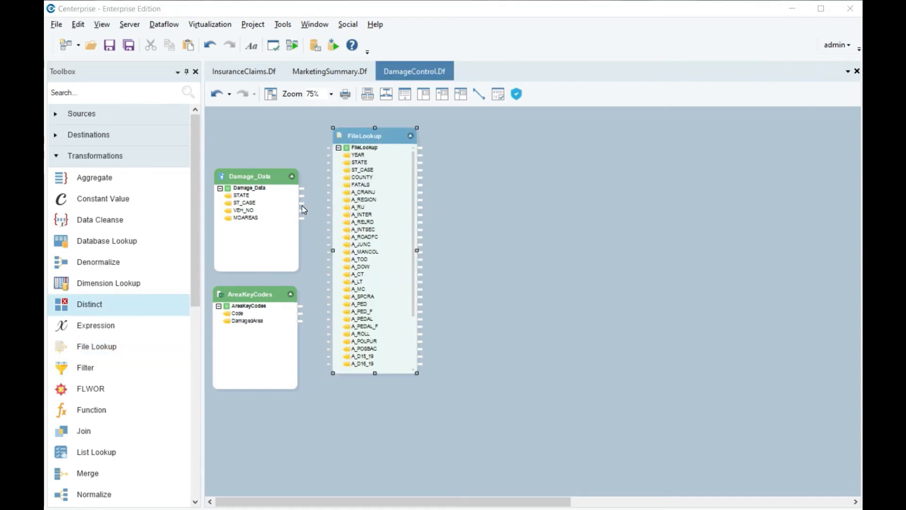
left_click_drag(302, 203, 330, 170)
left_click(430, 146)
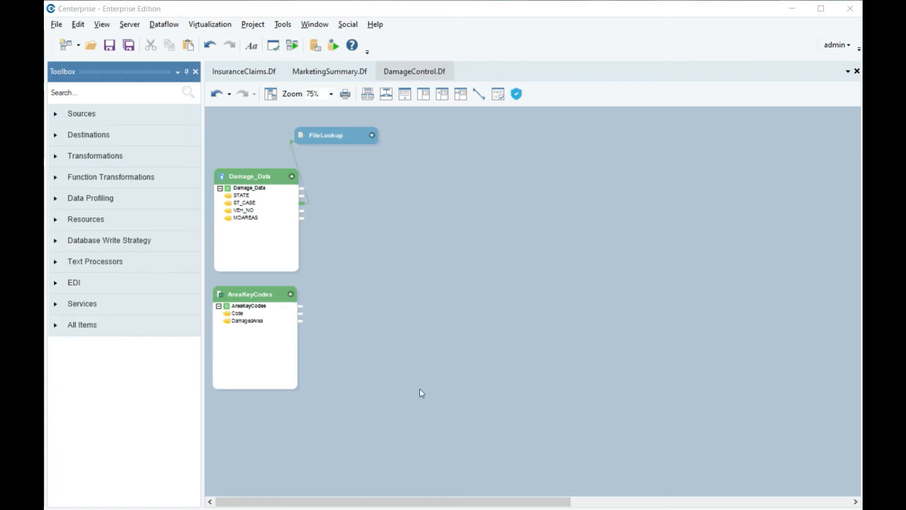
left_click(406, 328)
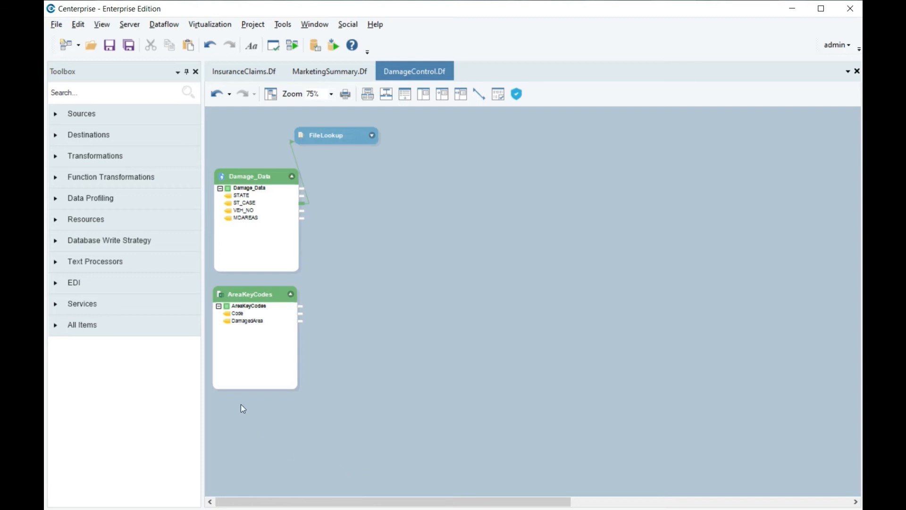
Add an Aggregate with StateValue, MDAREAS and AreasCount, mapping ST_CASE from FileLookup to StateValue and Damage_Data's MDAREAS to MDAREAS.
left_click(184, 165)
left_click(181, 157)
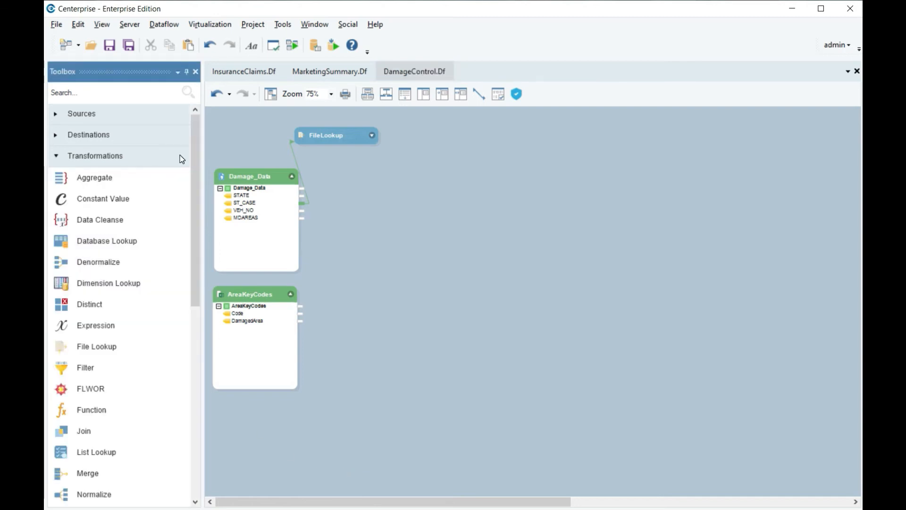
left_click_drag(162, 187, 346, 176)
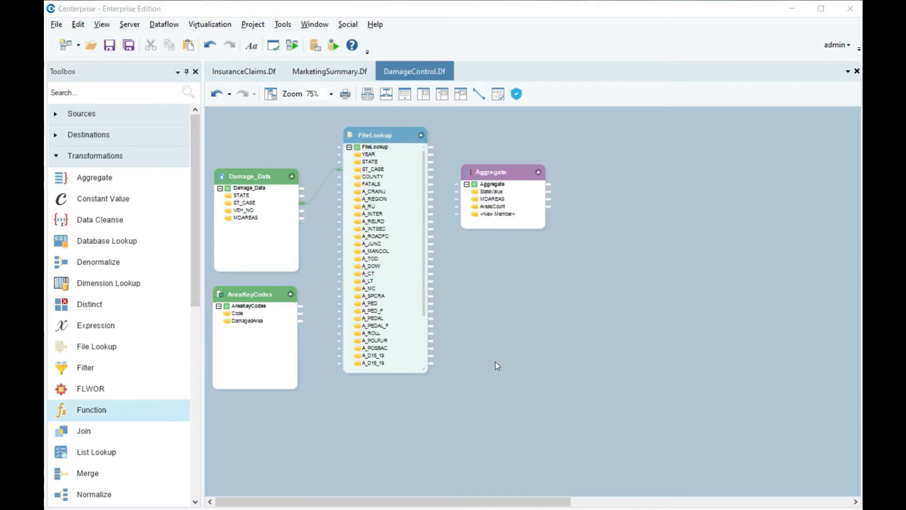
left_click_drag(433, 170, 457, 191)
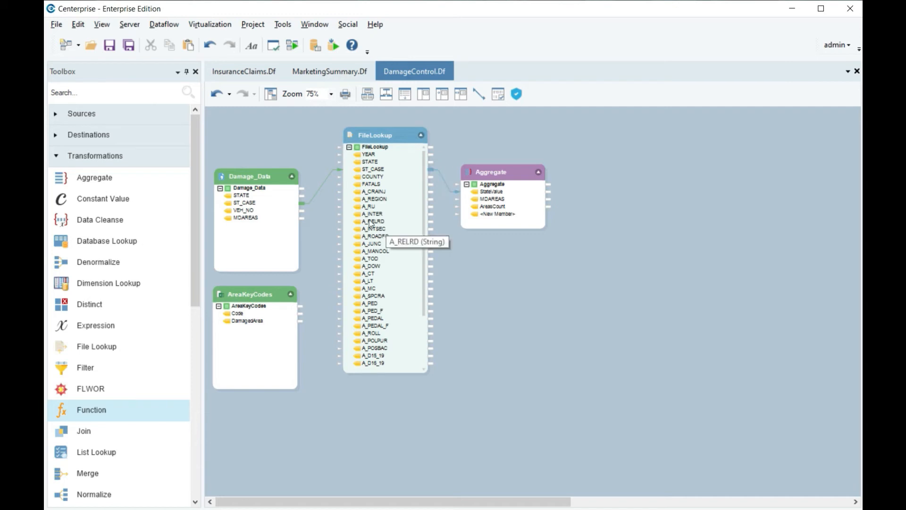
left_click_drag(302, 217, 457, 199)
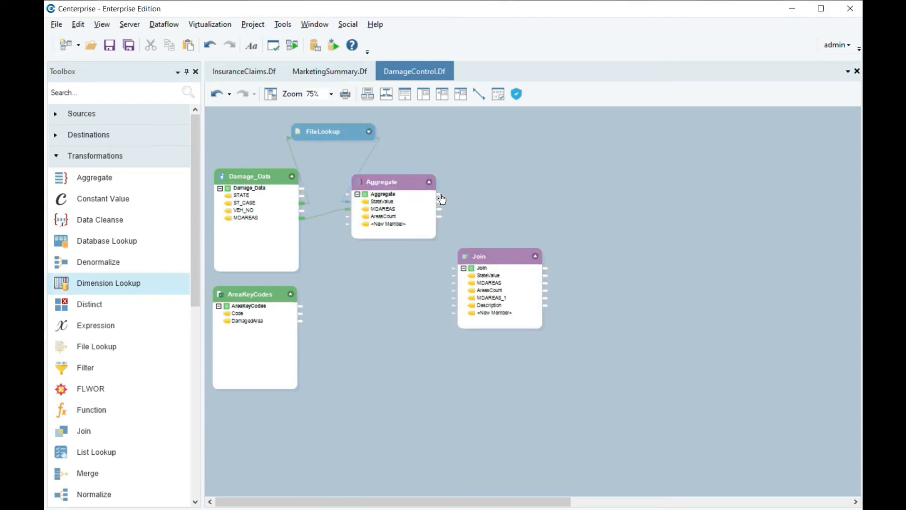
Map all Aggregate fields into a Join, along with AreaKeyCodes' Code to MDAREAS_1 and DamagedArea to Description.
left_click_drag(440, 199, 458, 255)
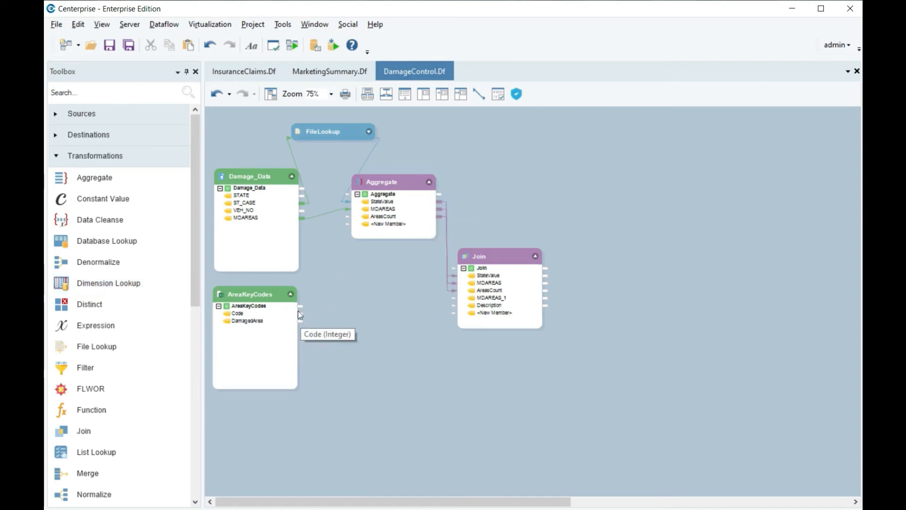
left_click_drag(298, 313, 451, 297)
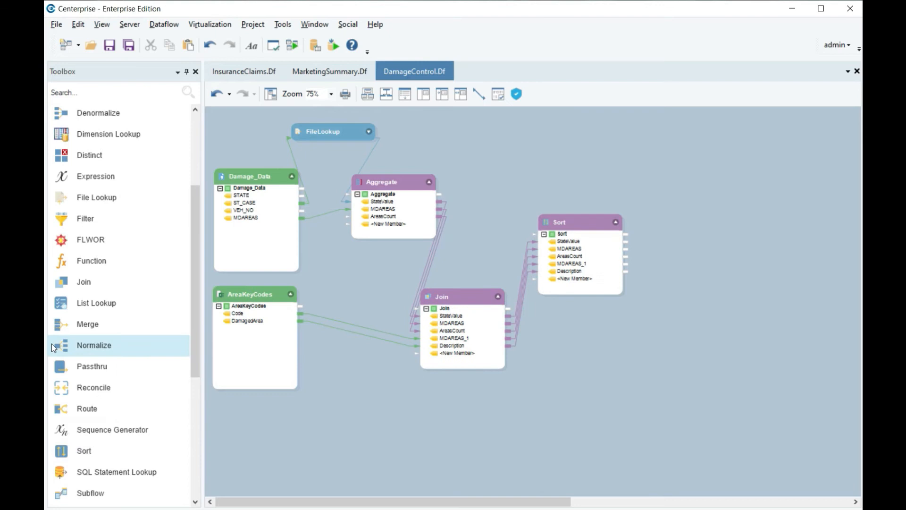
Add a Denormalize transformation mapped from the Sort, with State and PivotValue fields and Clockpoints, Top, Undercarriage, Damage, Left and Unknown inputs.
left_click(60, 334)
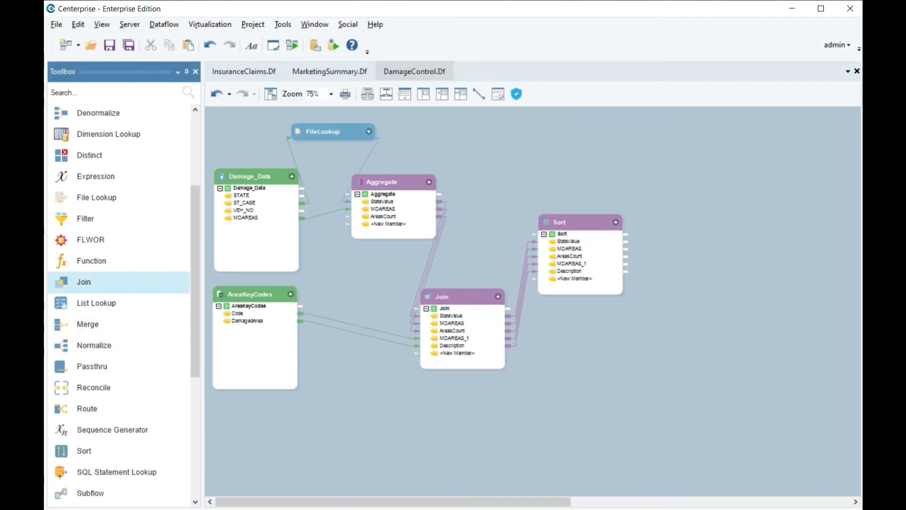
left_click_drag(109, 114, 655, 182)
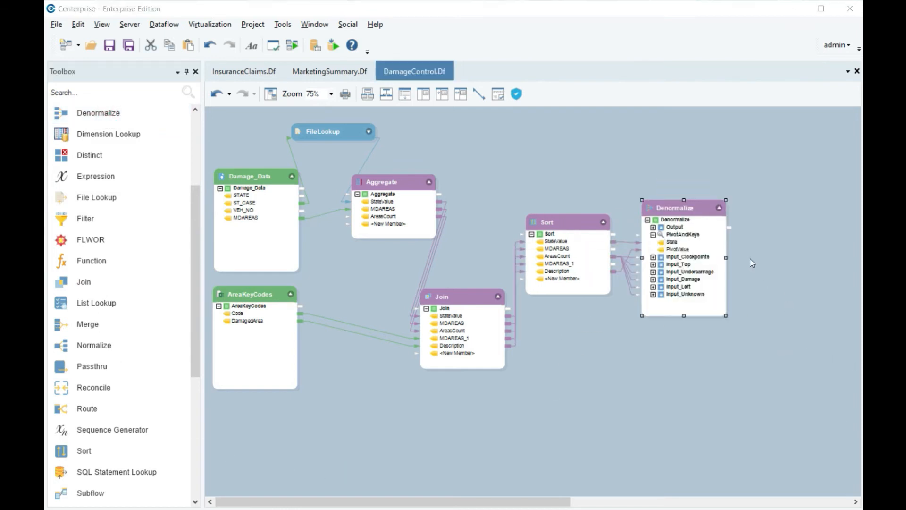
left_click(714, 258)
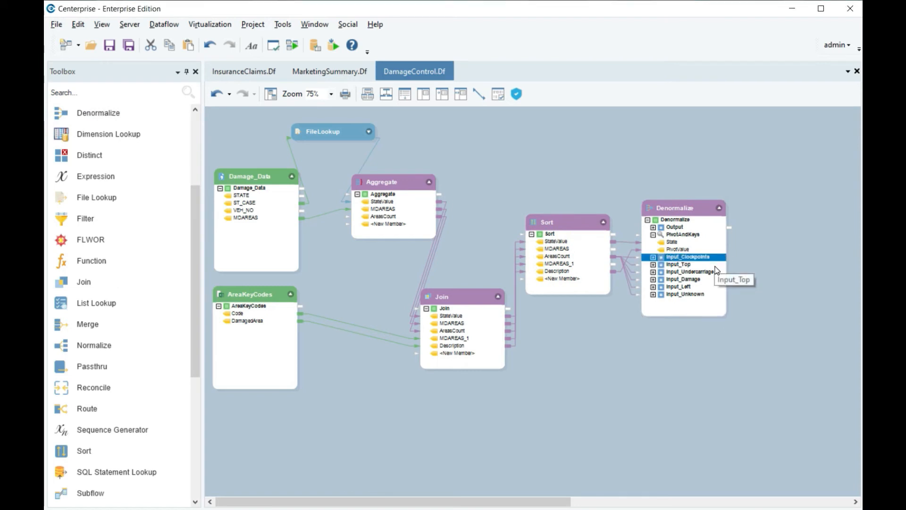
left_click(716, 264)
left_click(717, 273)
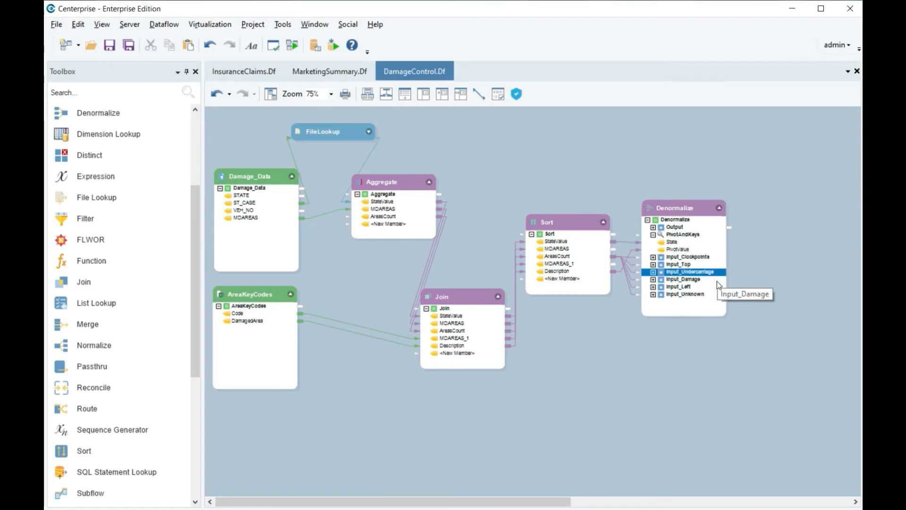
left_click(717, 281)
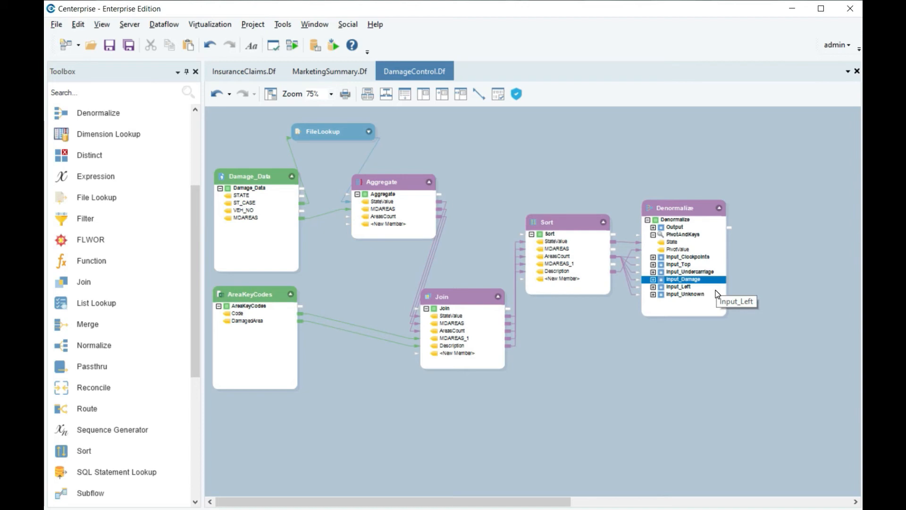
left_click(716, 288)
left_click(719, 295)
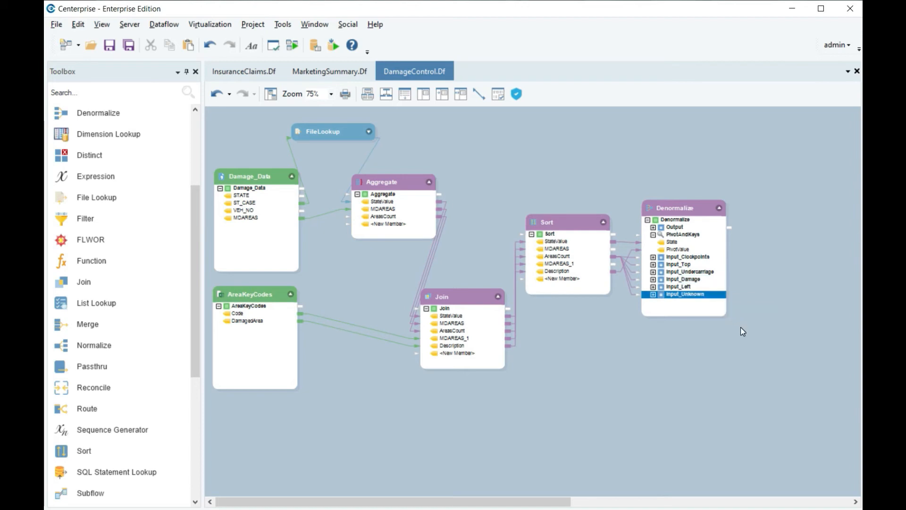
Preview the Denormalize output to check the damage figures by state, and close the preview.
right_click(698, 213)
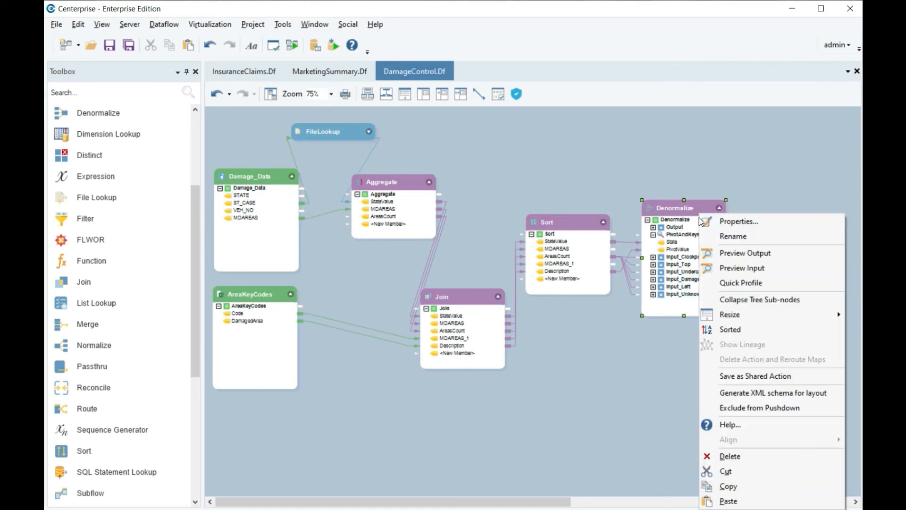
left_click(739, 253)
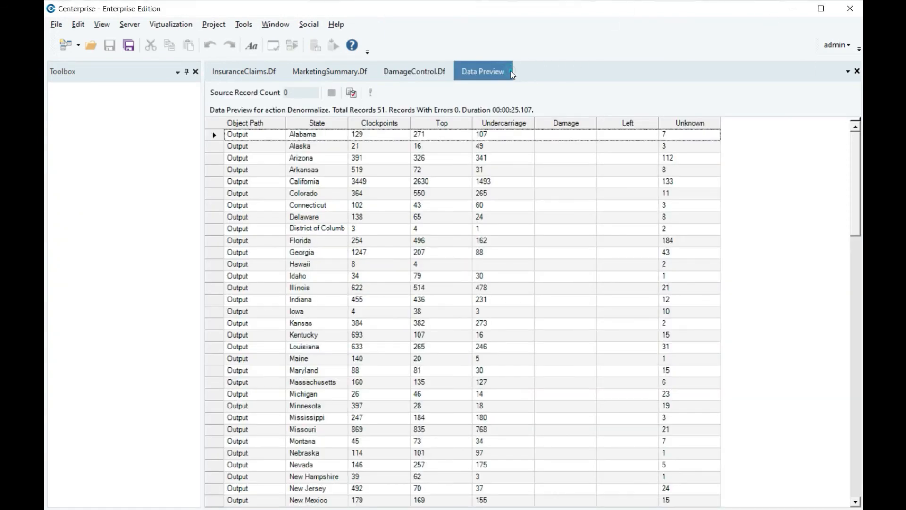
left_click(332, 124)
middle_click(476, 76)
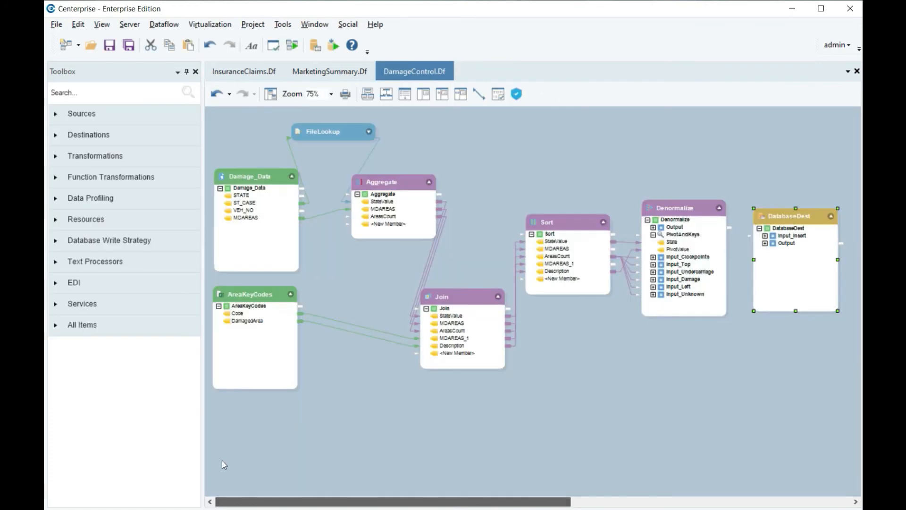
Map all Denormalize output fields into the Input_Insert node of a database table destination.
left_click_drag(732, 232, 749, 236)
left_click(763, 336)
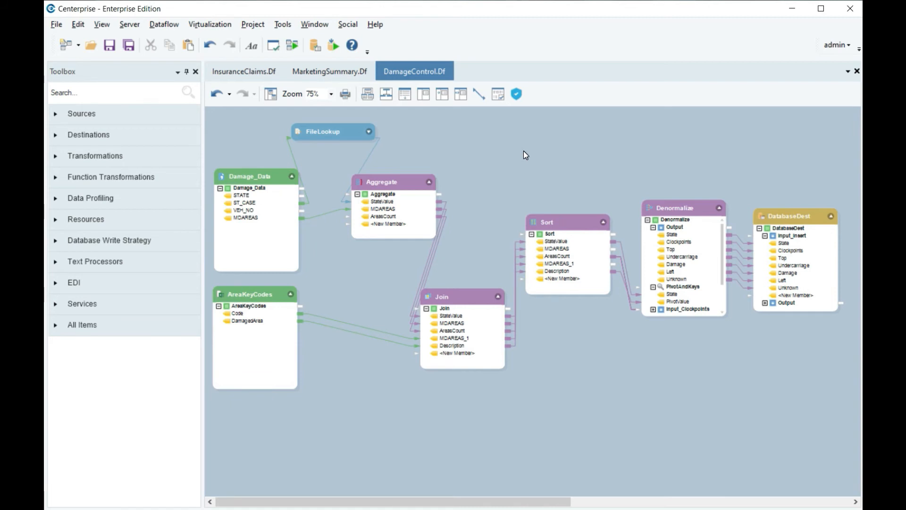
Create a dataflow named SafetyRatings with an Excel workbook source named InsuranceClaimsData.
left_click(69, 44)
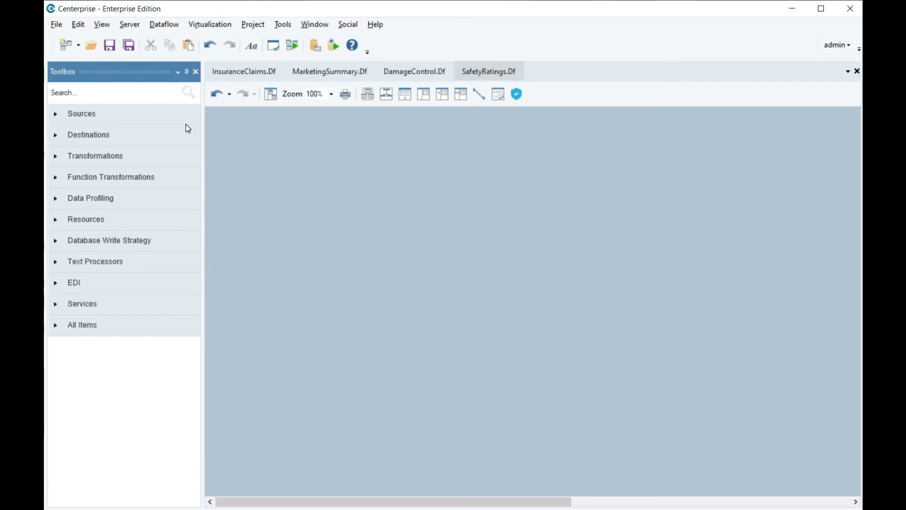
left_click(184, 123)
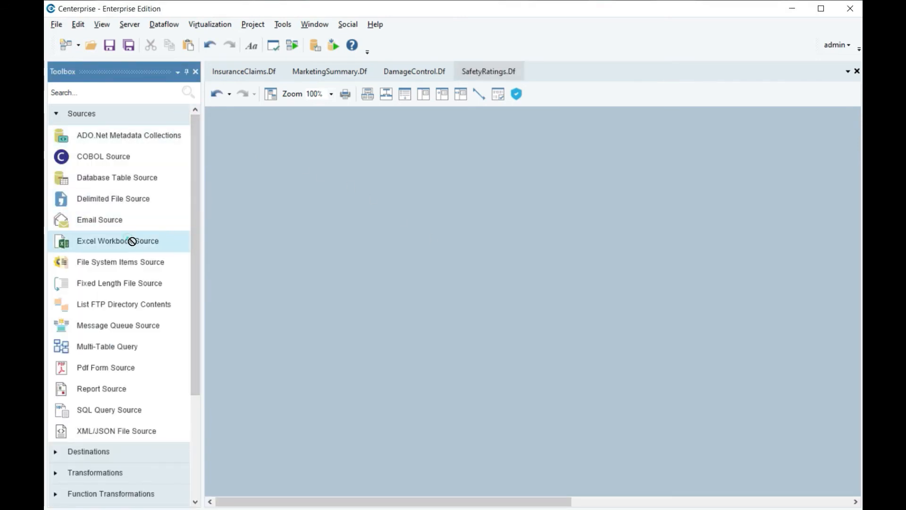
left_click_drag(128, 240, 231, 145)
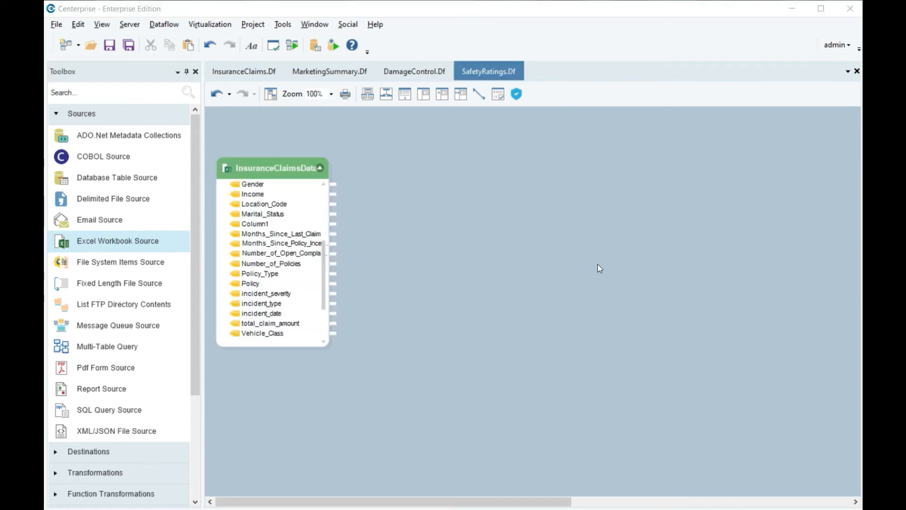
left_click(581, 246)
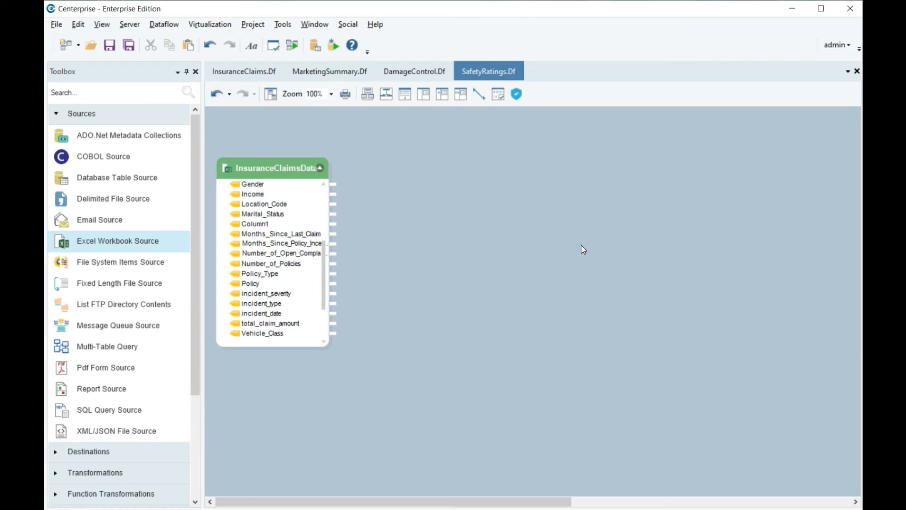
left_click(179, 119)
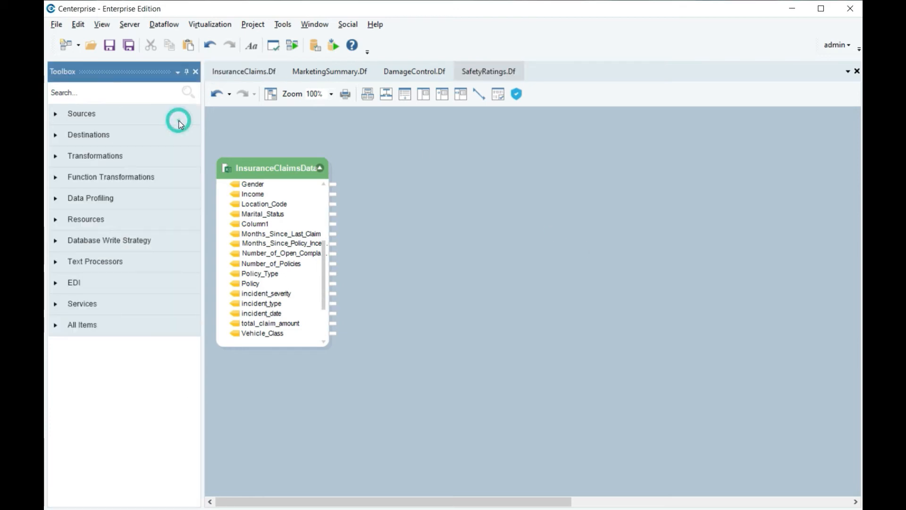
left_click(397, 238)
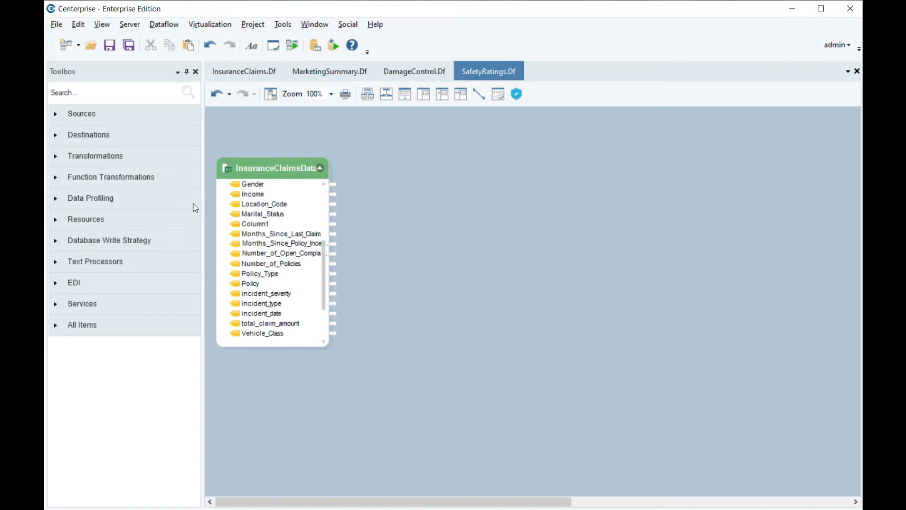
left_click(152, 74)
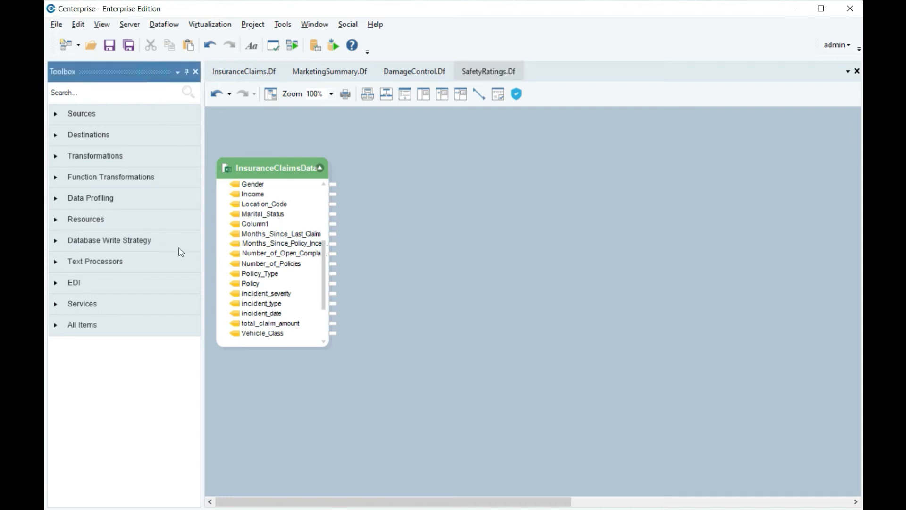
left_click(146, 302)
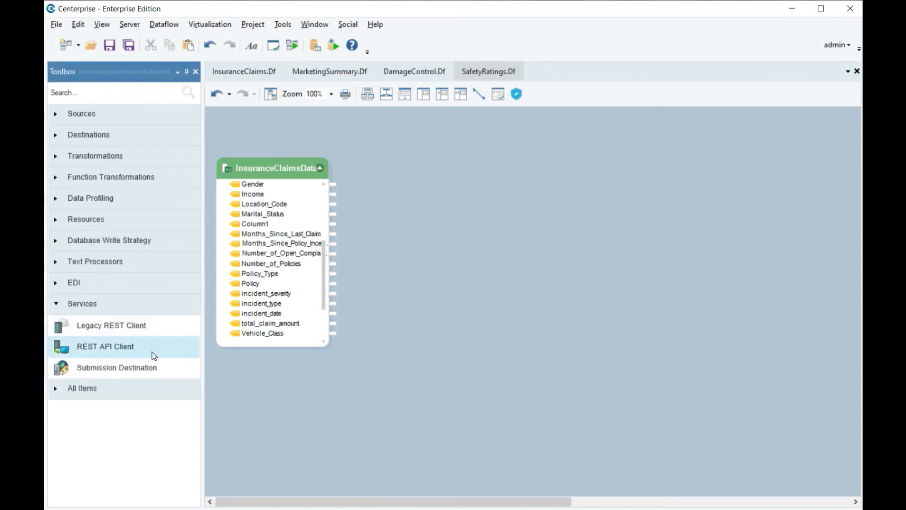
left_click_drag(152, 352, 383, 302)
left_click_drag(357, 186, 377, 181)
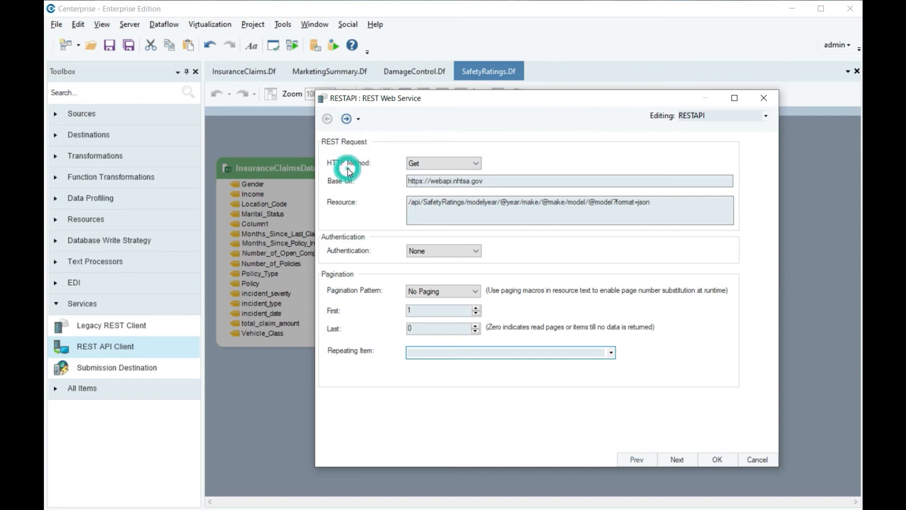
left_click(478, 165)
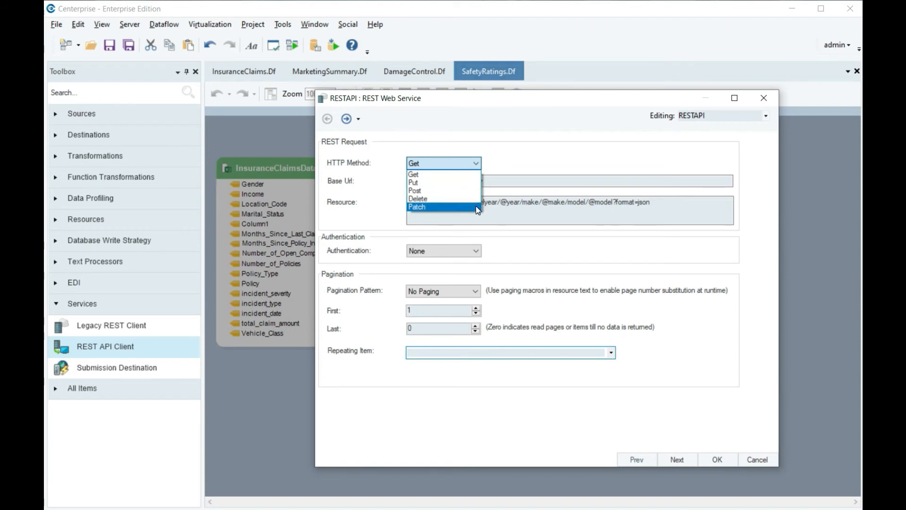
left_click(454, 175)
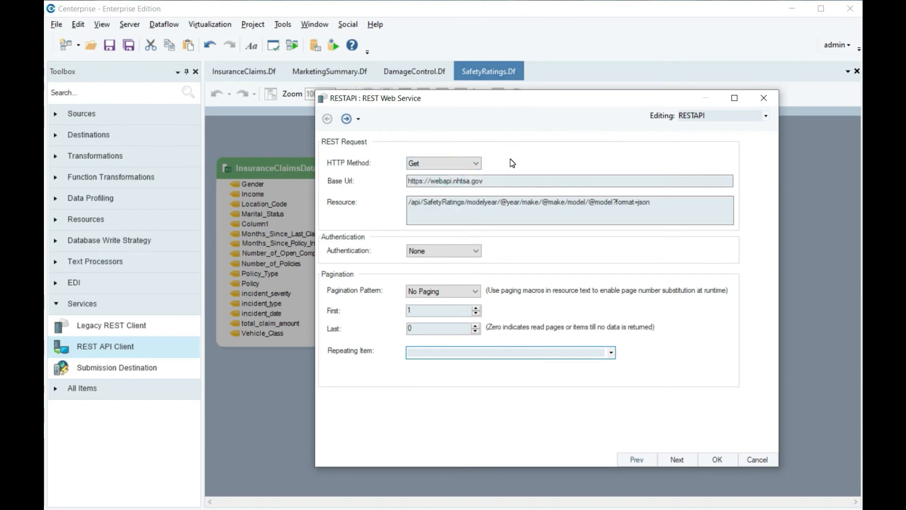
left_click(517, 177)
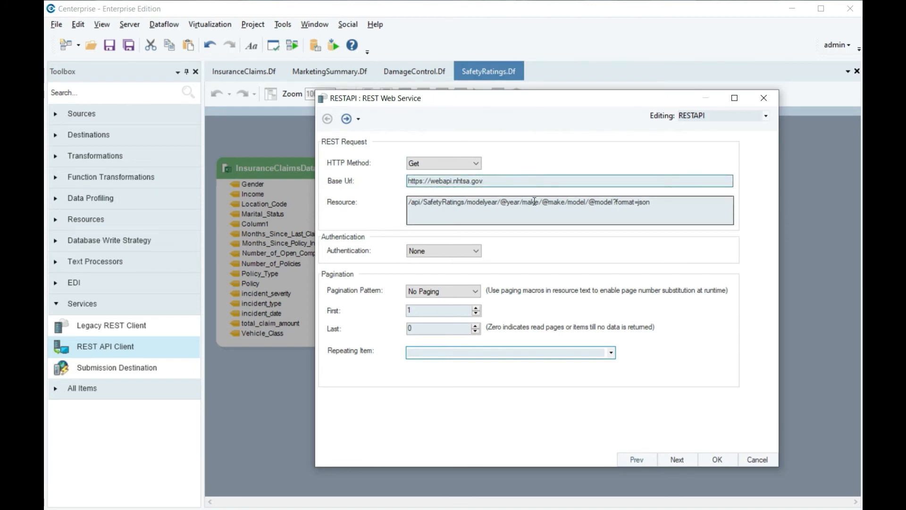
left_click(653, 208)
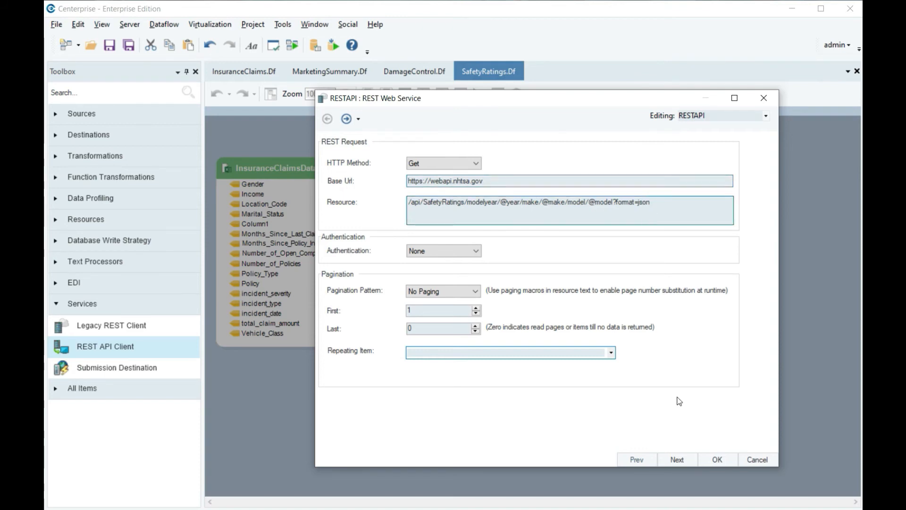
Complete the REST client with String URL parameters and a Json output layout from sample text, mapping auto_year, auto_make and auto_model to year, make and model.
left_click(677, 459)
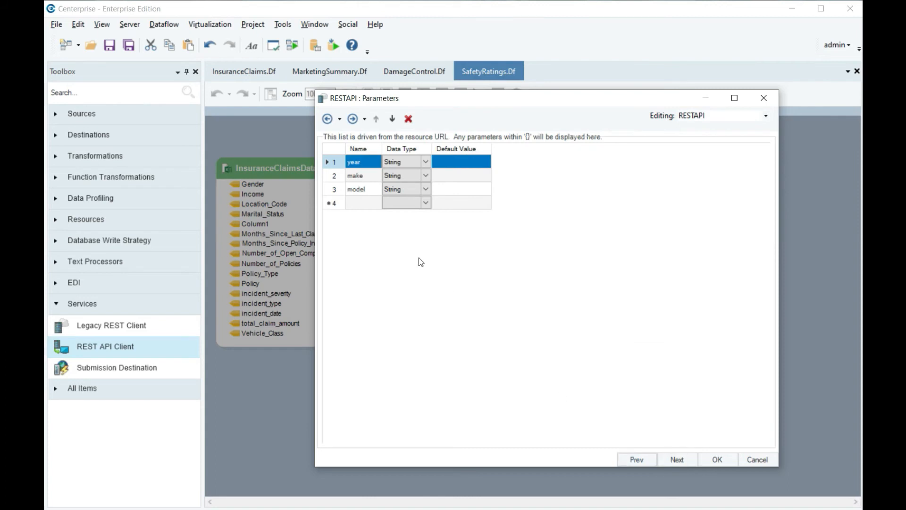
left_click(369, 175)
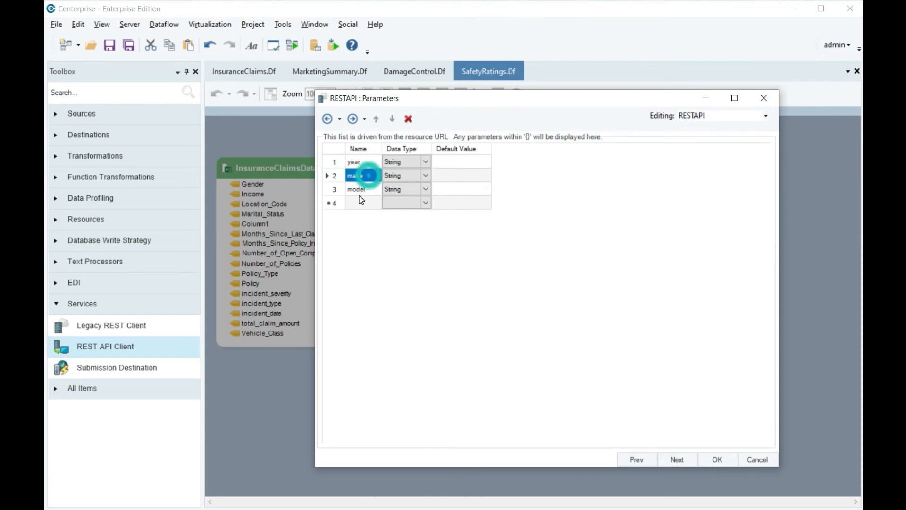
left_click(676, 459)
left_click(676, 459)
left_click(677, 460)
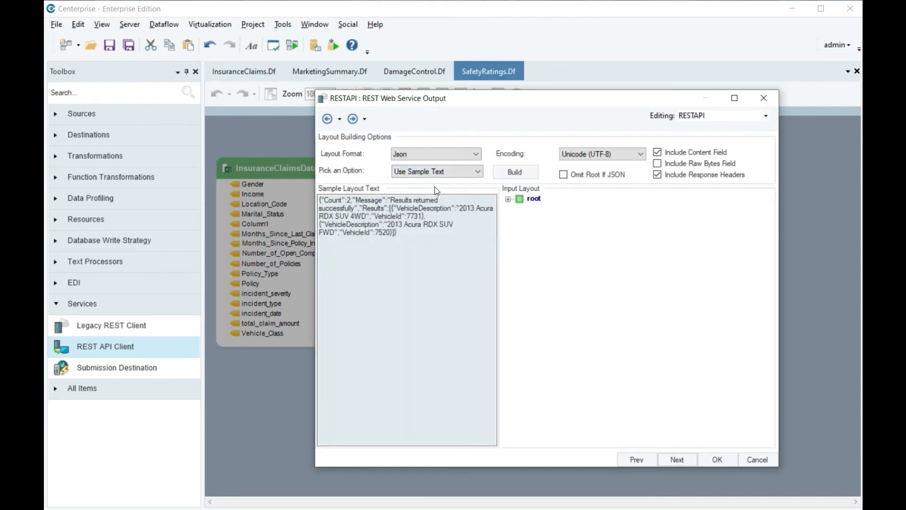
left_click(691, 459)
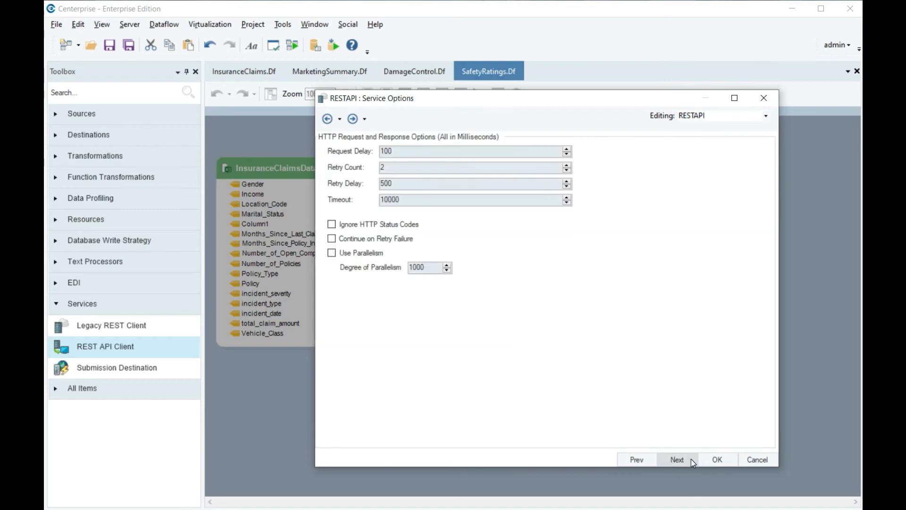
left_click(718, 458)
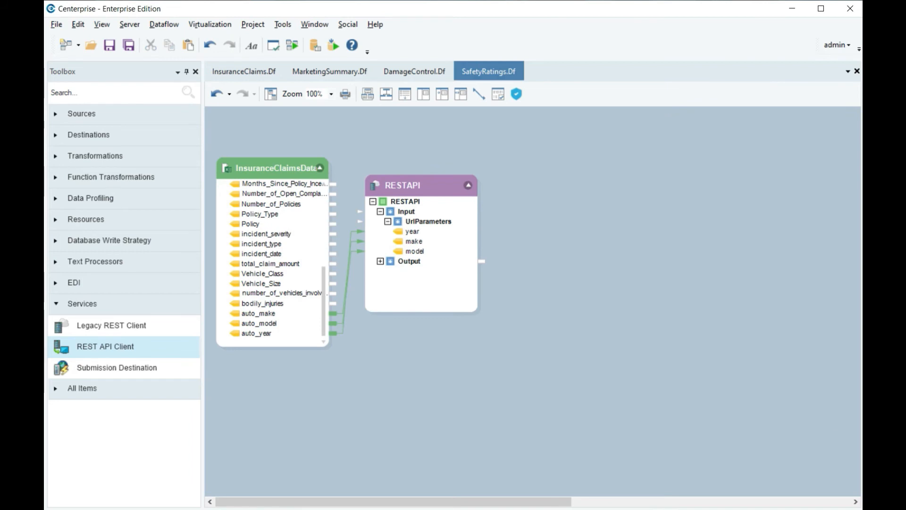
Add an Expression to the dataflow and map VehicleDescription, VehicleId, Count and Message into it from the RESTAPI output.
left_click(178, 305)
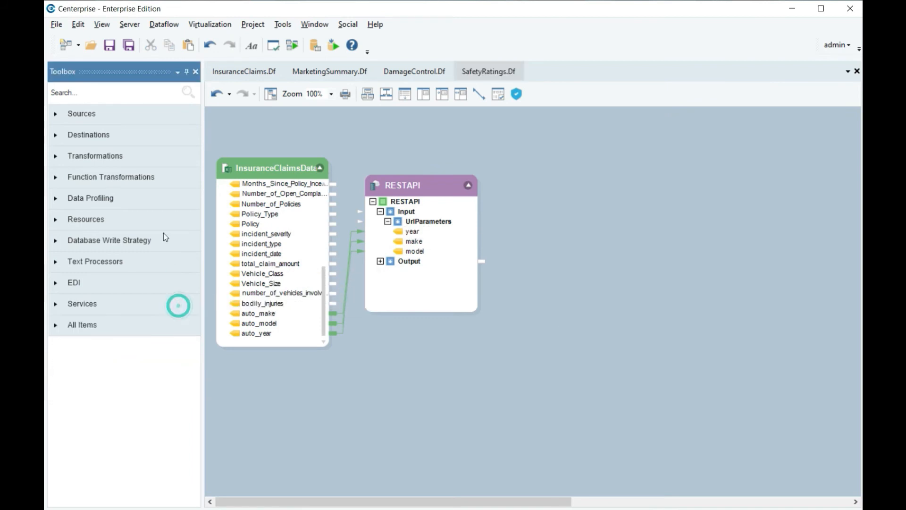
left_click(141, 157)
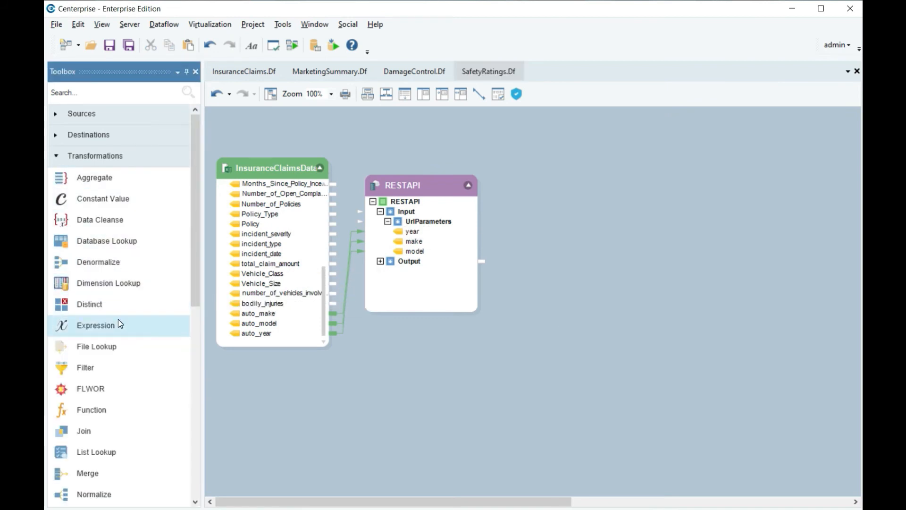
left_click_drag(118, 323, 513, 171)
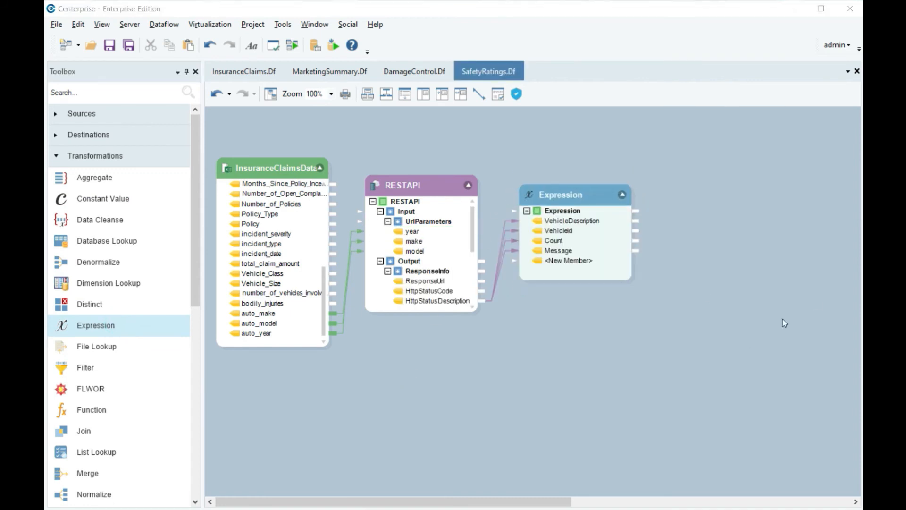
left_click(656, 369)
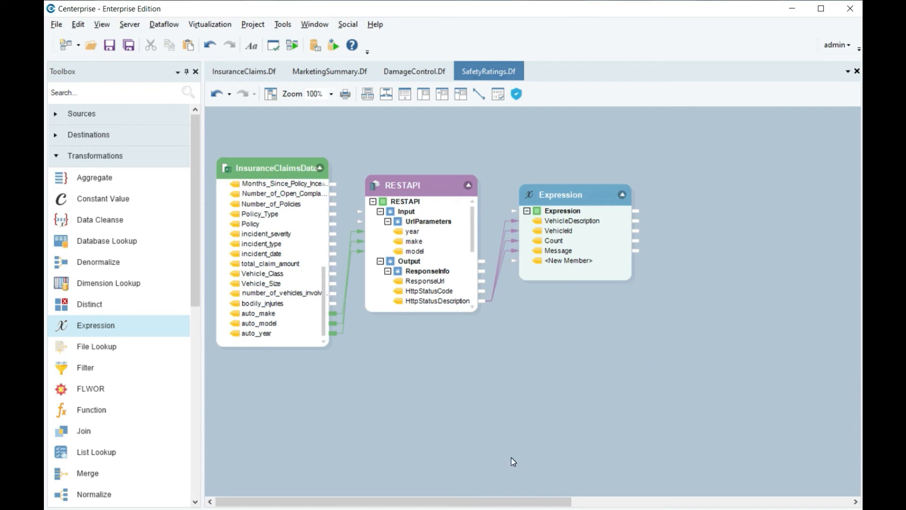
Preview the Expression output to check the vehicle records returned by the web service, and close the preview.
right_click(600, 195)
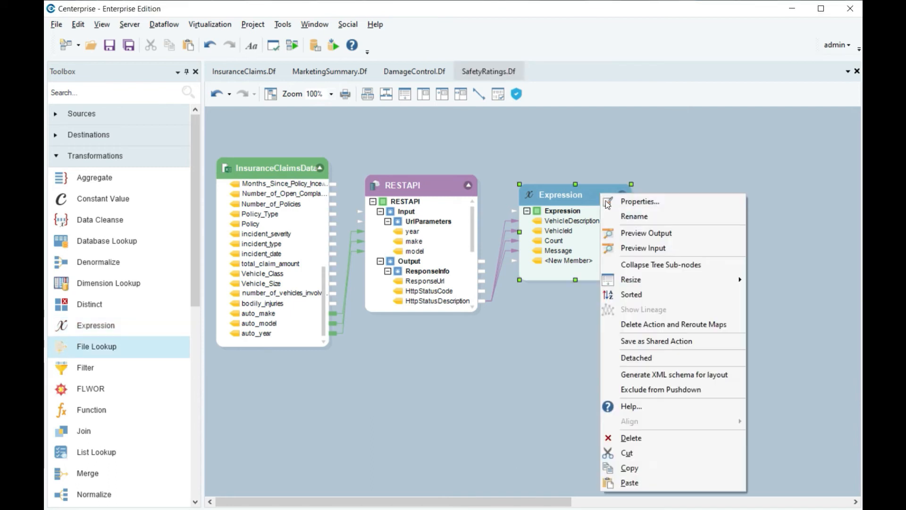
left_click(637, 233)
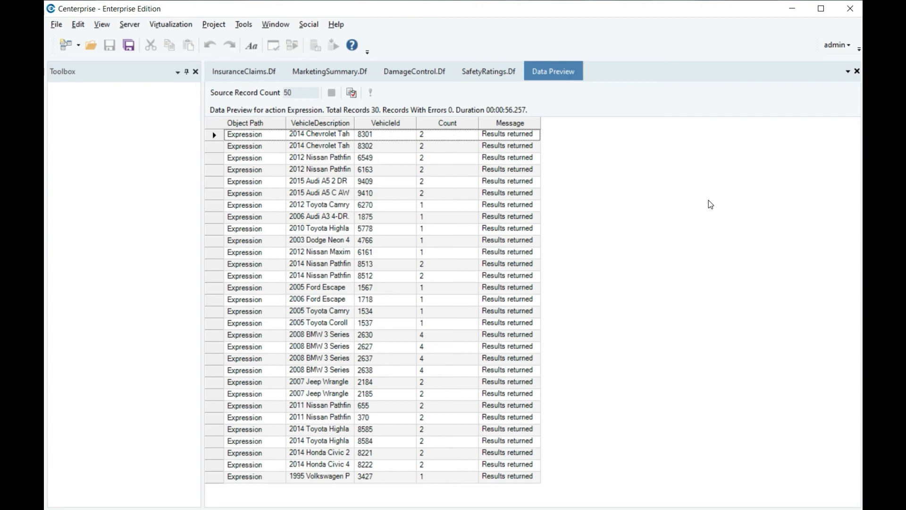
right_click(574, 76)
left_click(585, 83)
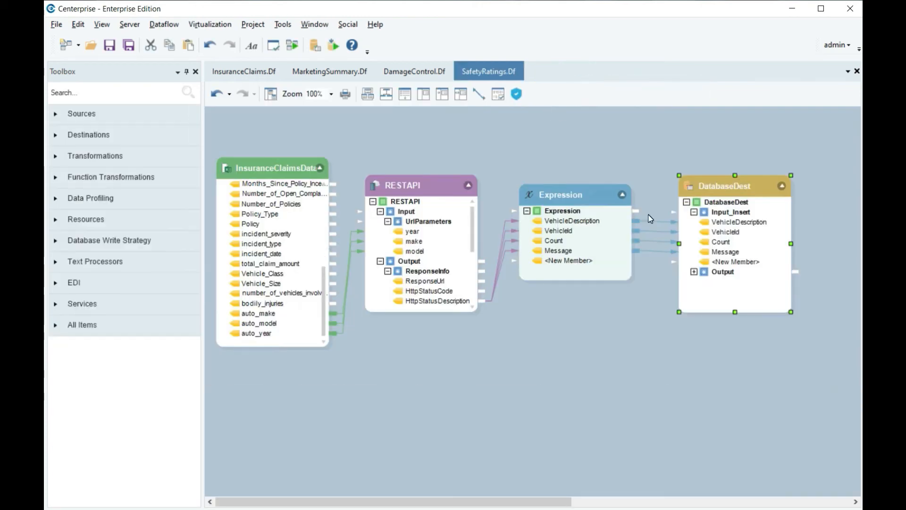
Reposition the Expression and RESTAPI objects slightly to even out the spacing between them in the SafetyRatings dataflow.
left_click(703, 350)
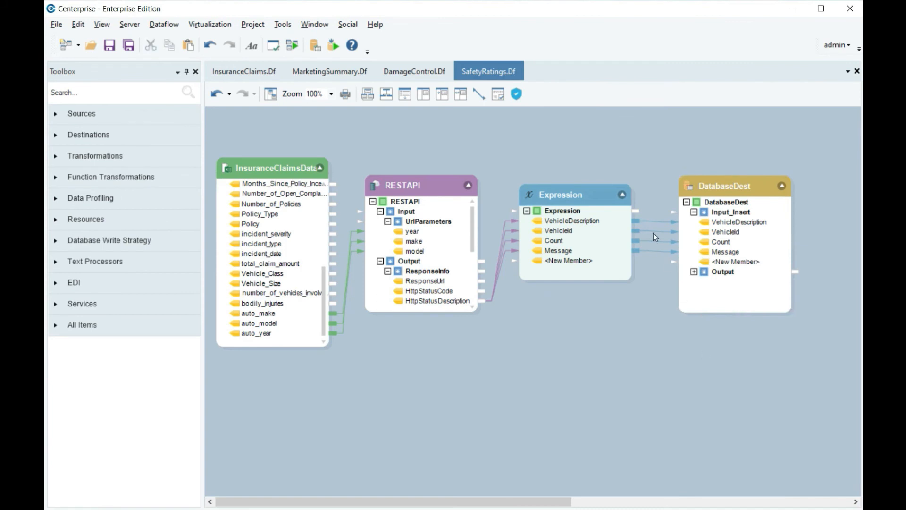
left_click_drag(611, 195, 617, 195)
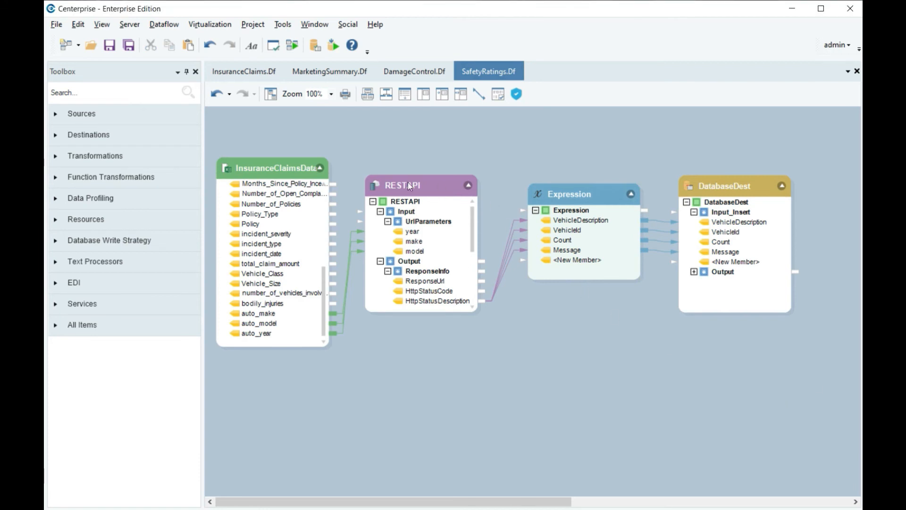
left_click_drag(408, 185, 419, 186)
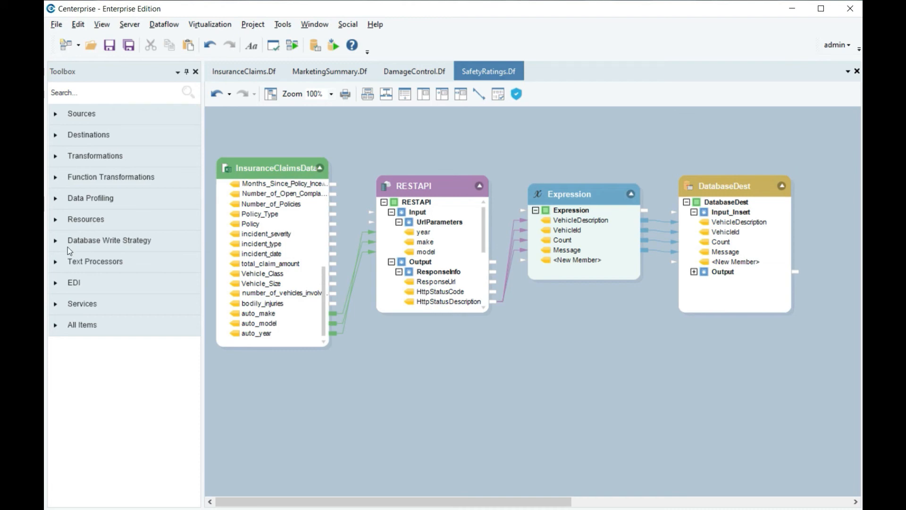
Create a new workflow and place a Run Dataflow task on its empty canvas.
left_click(77, 45)
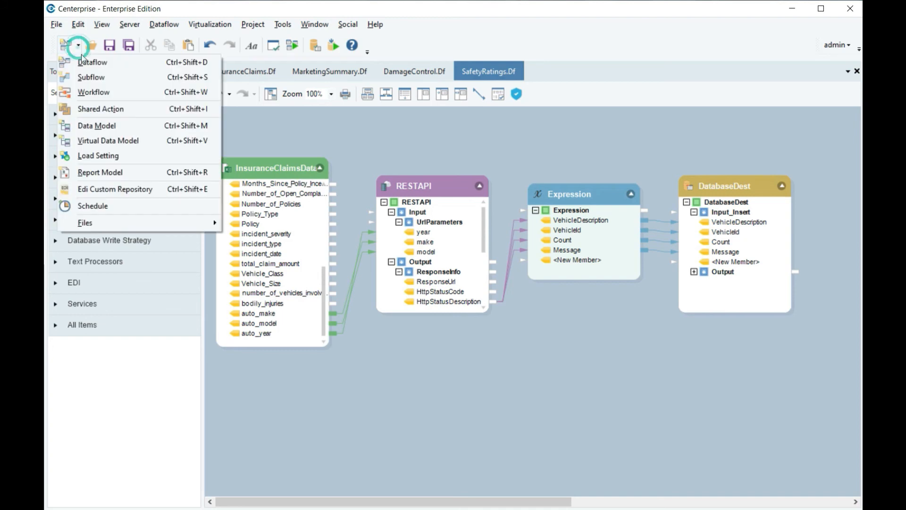
left_click(96, 93)
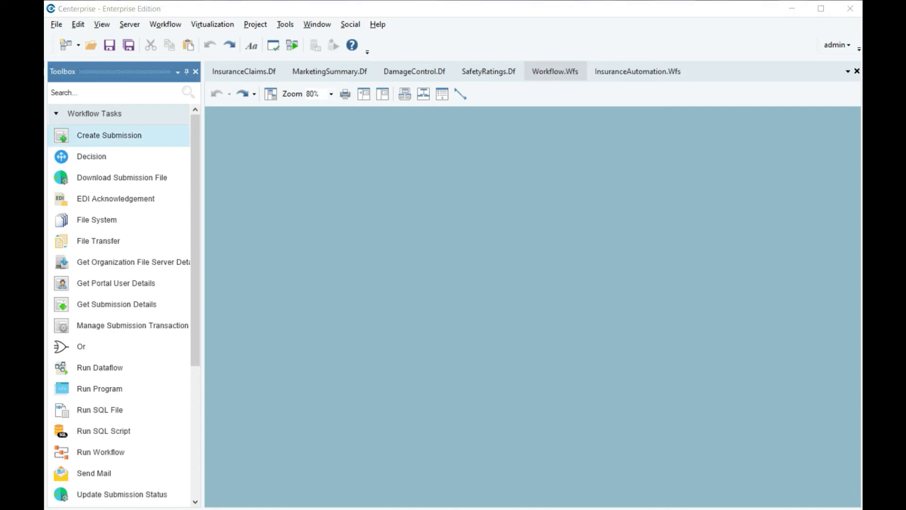
left_click(481, 247)
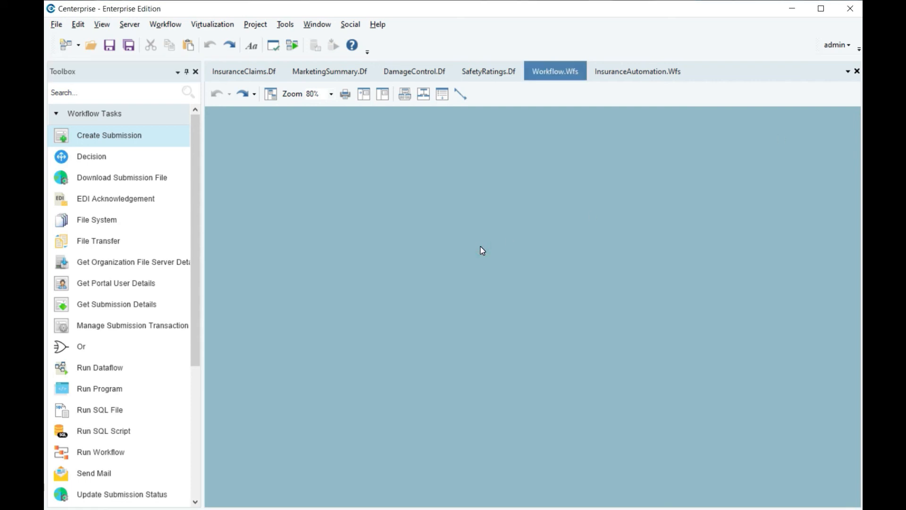
left_click(77, 114)
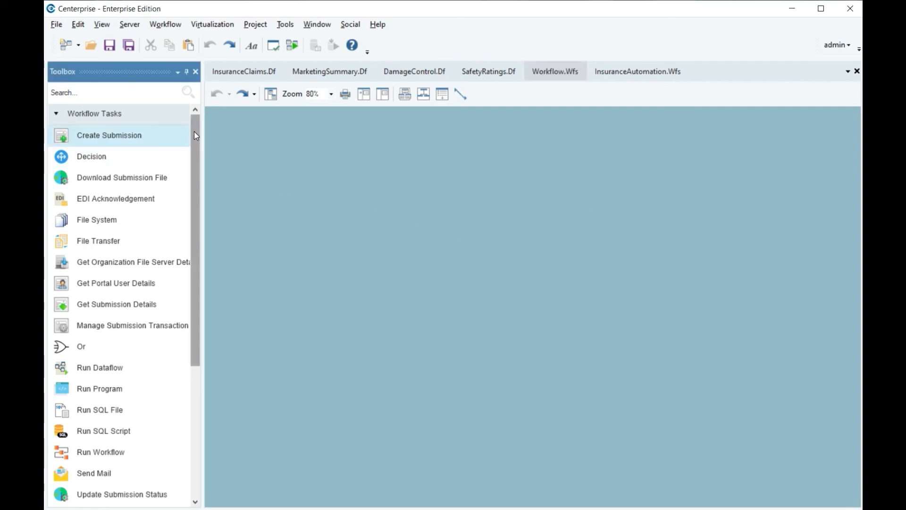
left_click_drag(194, 131, 206, 188)
left_click(219, 382)
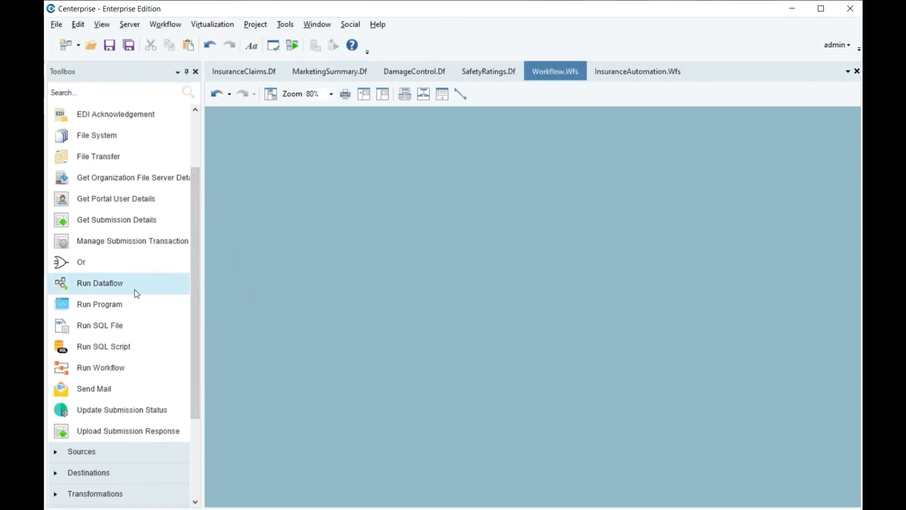
left_click_drag(110, 280, 247, 169)
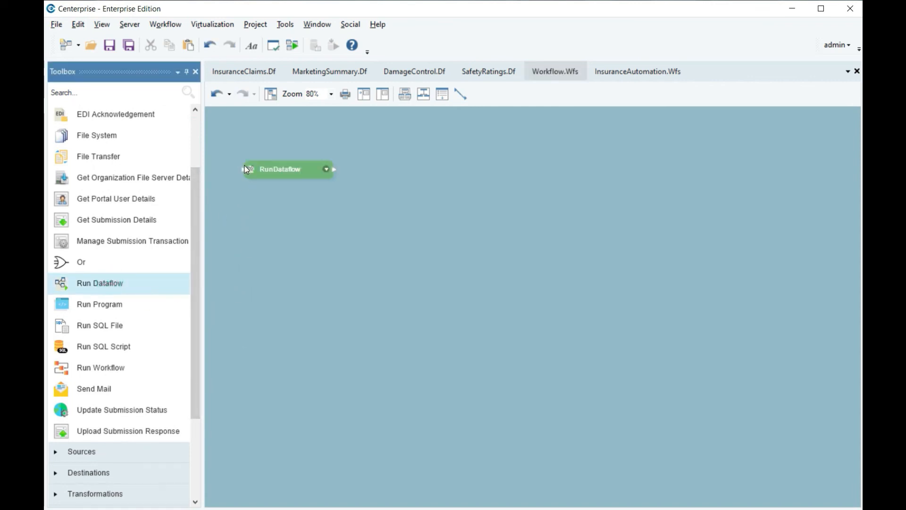
left_click_drag(193, 264, 187, 176)
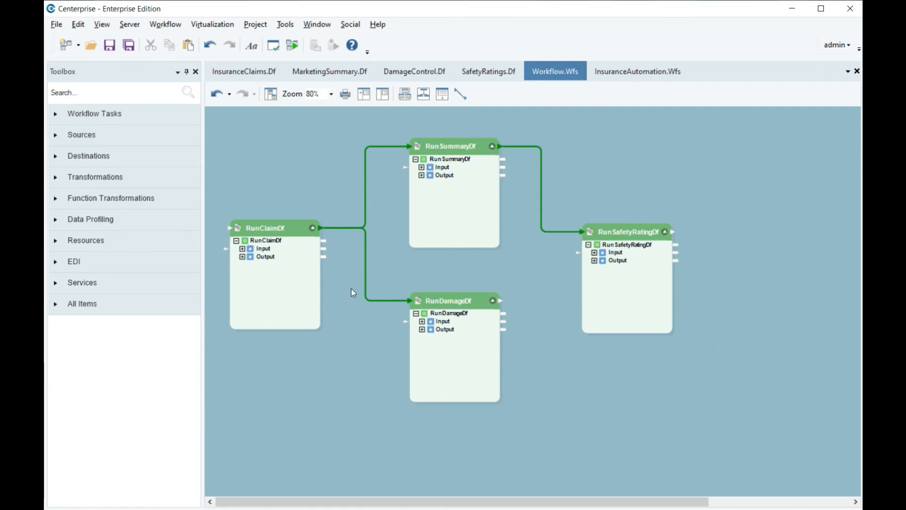
Review the workflow's Run Dataflow tasks in turn: RunClaimDf, RunSummaryDf, RunDamageDf and RunSafetyRatingDf.
left_click(293, 237)
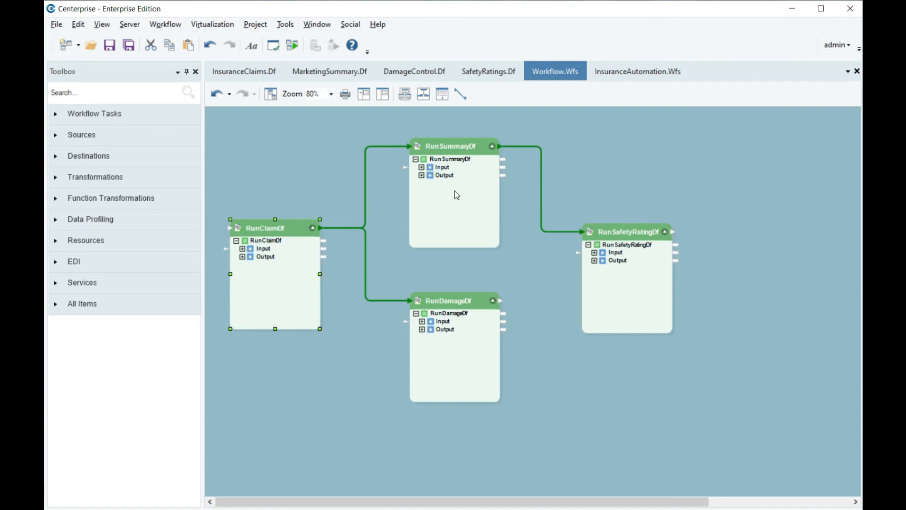
left_click(468, 150)
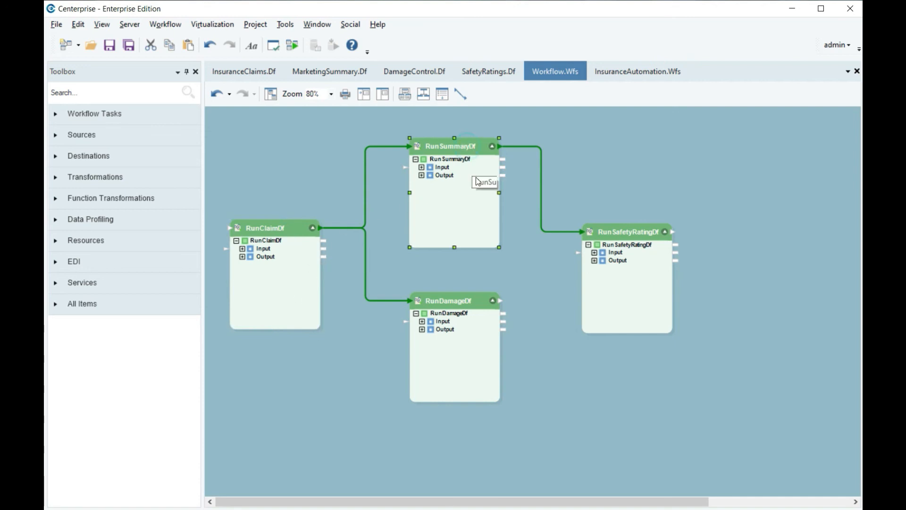
left_click(474, 305)
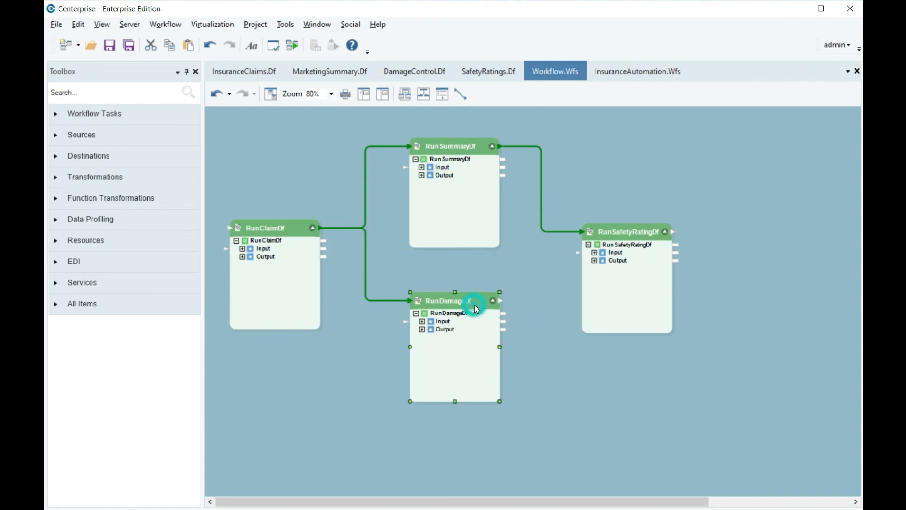
left_click(529, 371)
left_click(612, 235)
left_click(642, 372)
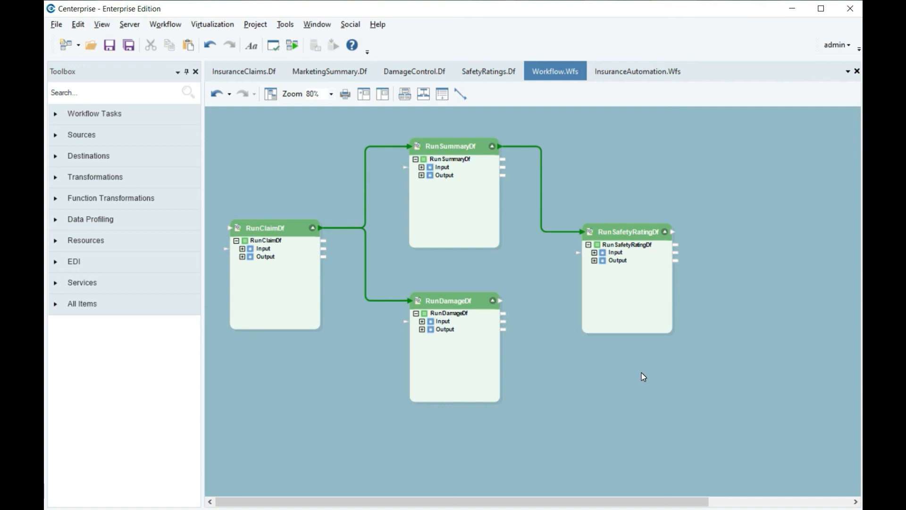
Add a Send Mail task to the workflow and link RunSafetyRatingDf to it.
left_click(175, 118)
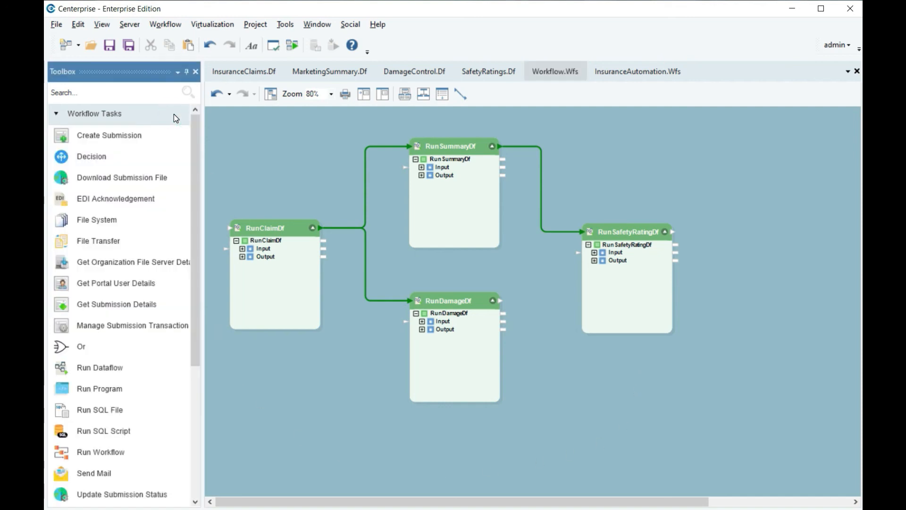
left_click_drag(132, 476, 404, 456)
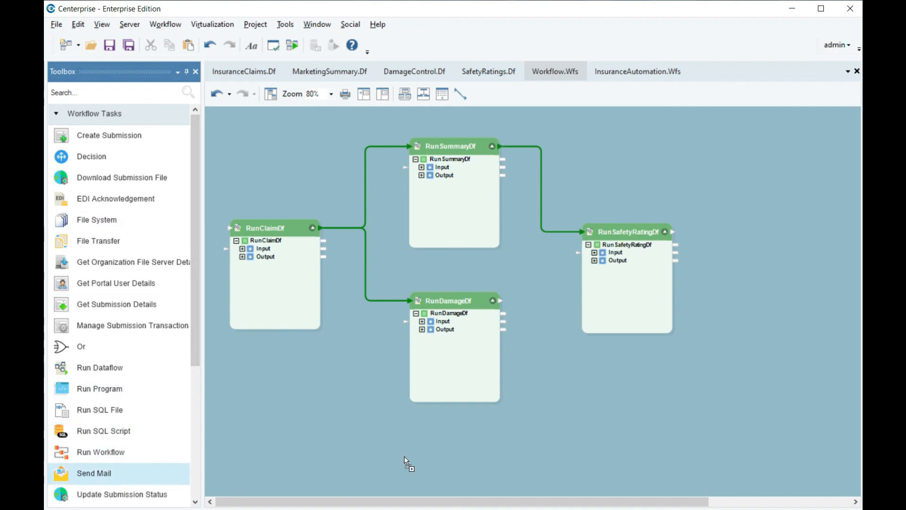
left_click_drag(711, 233, 719, 239)
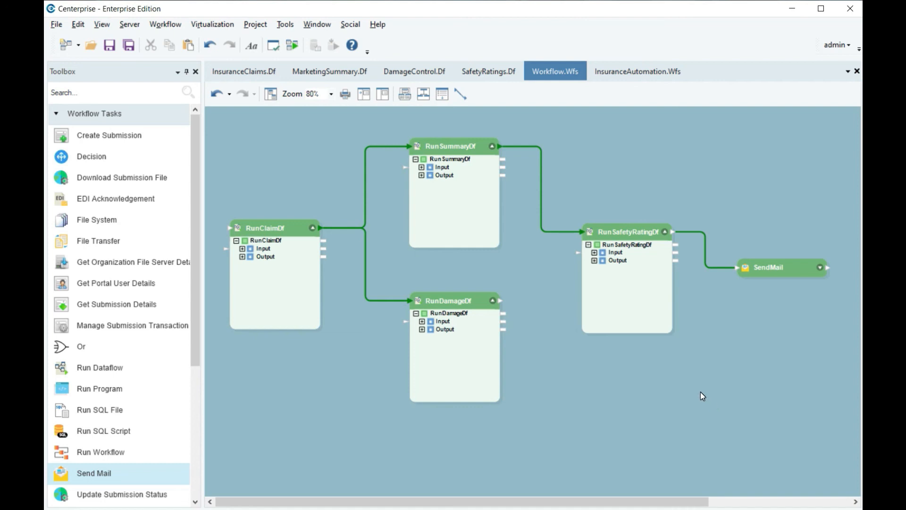
left_click(170, 122)
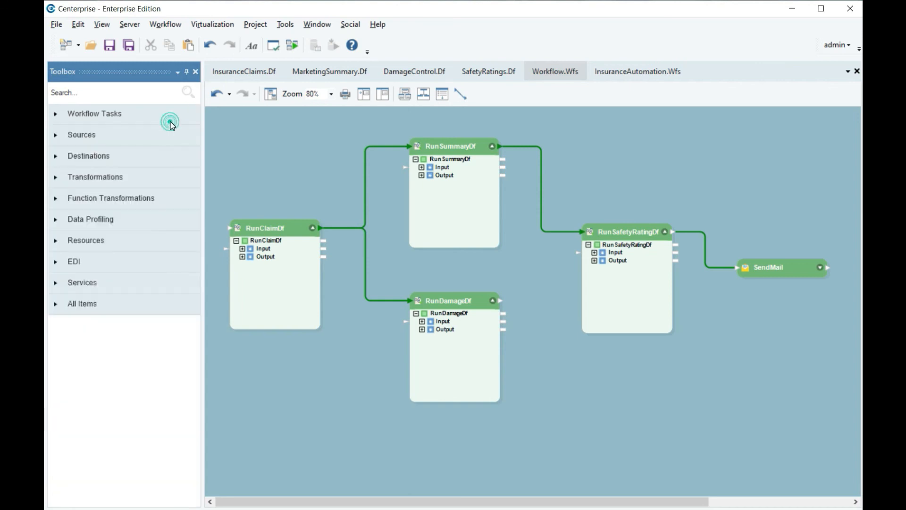
left_click(301, 149)
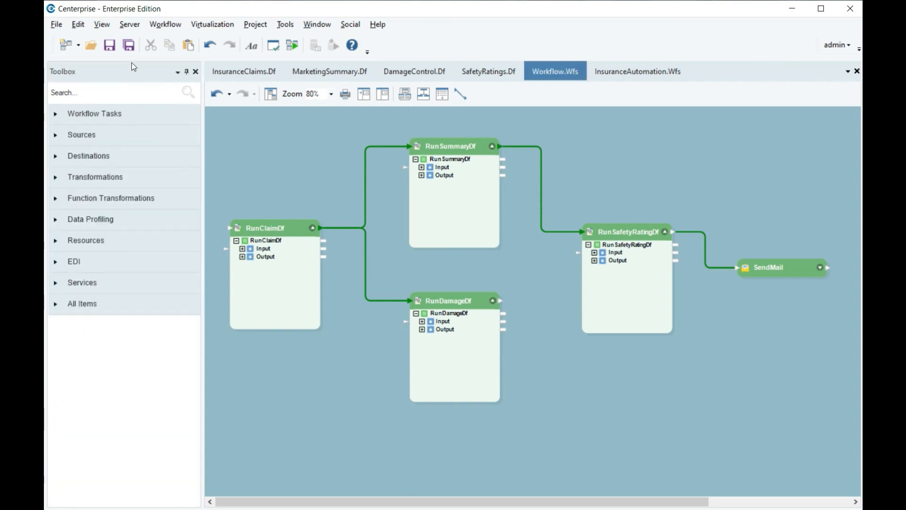
Open the job schedules and review the InsuranceClaims job's frequency options and dropped-file settings.
left_click(129, 24)
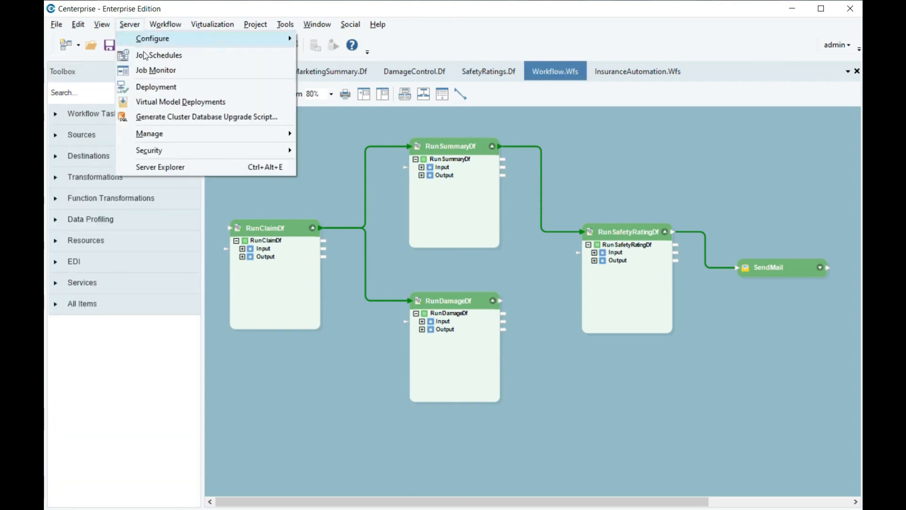
left_click(146, 55)
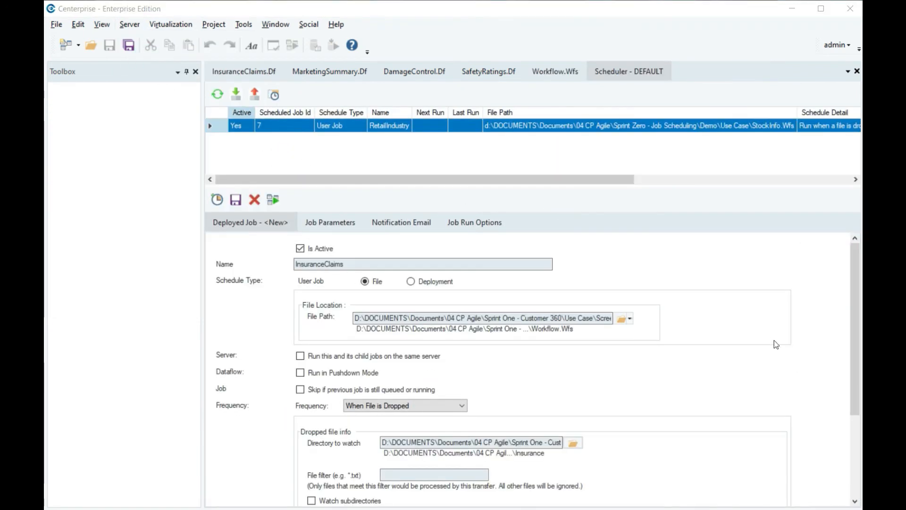
scroll(770, 339, "down", 3)
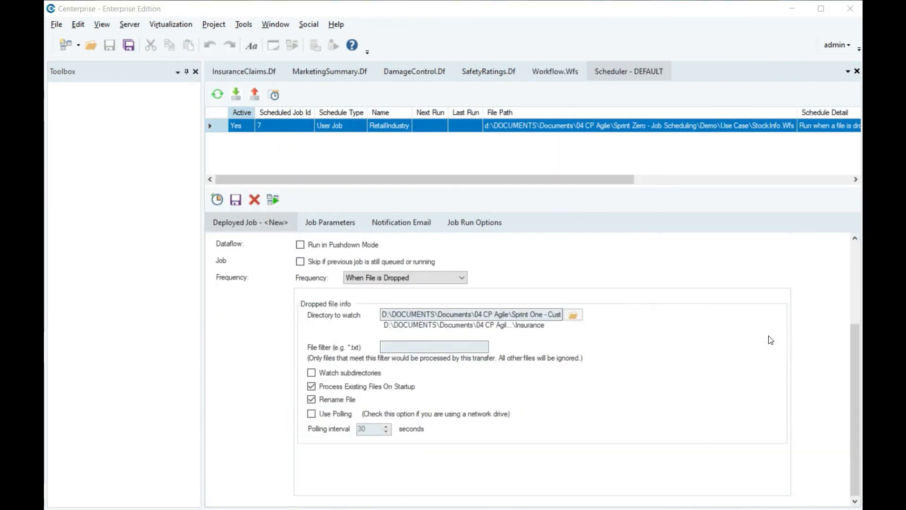
left_click(462, 278)
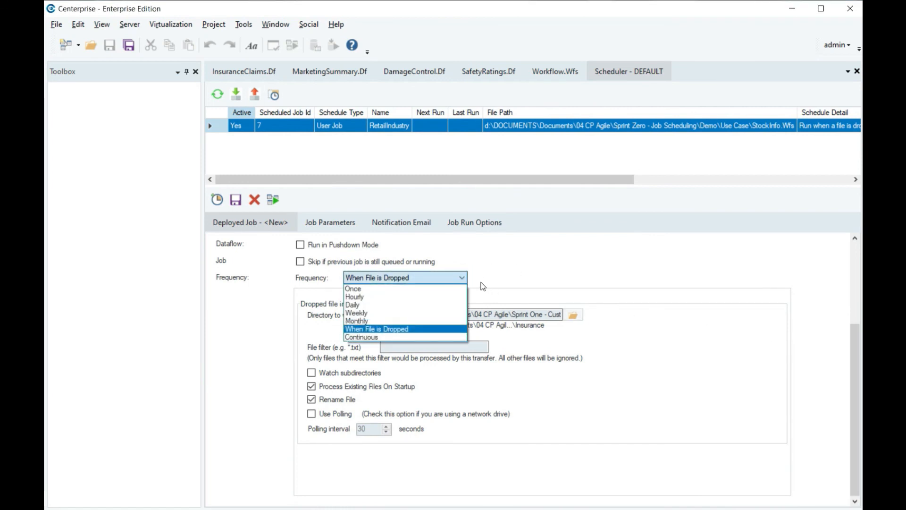
left_click(464, 278)
left_click(624, 334)
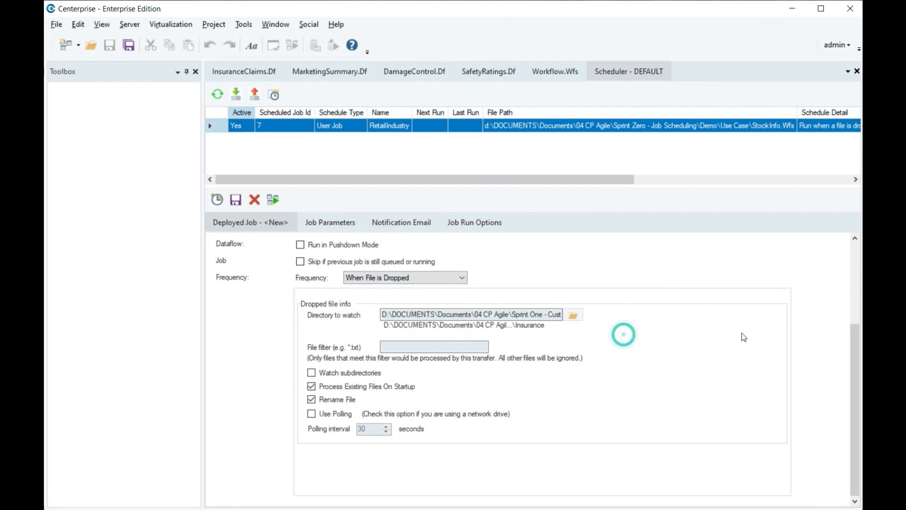
left_click_drag(856, 400, 841, 273)
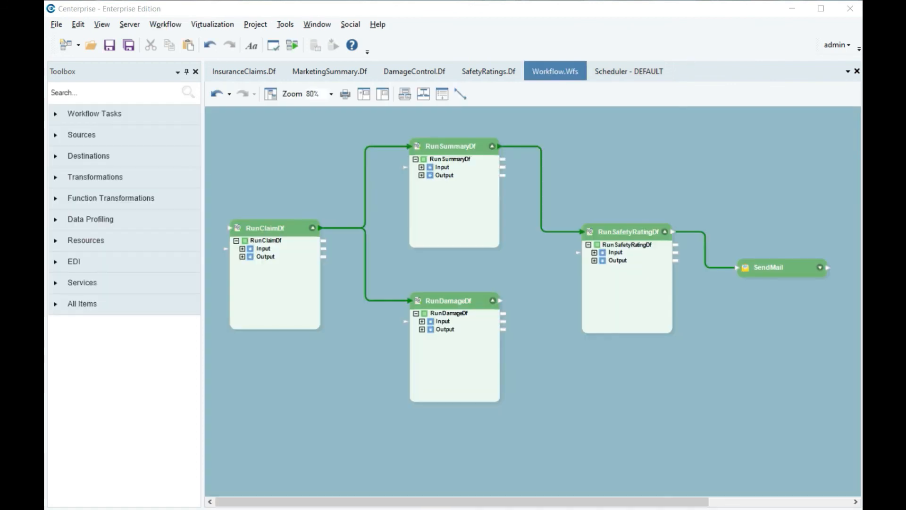
Create a new integration project and save it as InsuranceClaims.cprj in the Screen Recording folder.
left_click(768, 380)
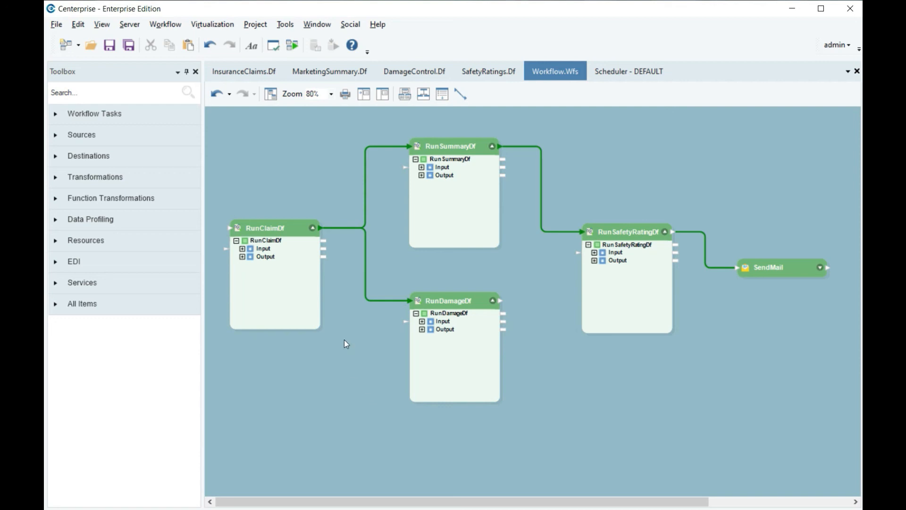
left_click(267, 20)
mouse_move(387, 40)
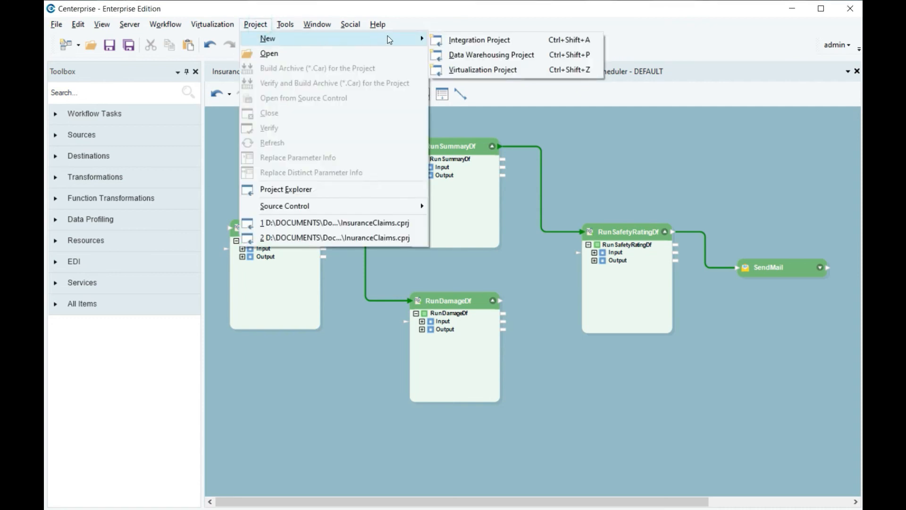
left_click(453, 40)
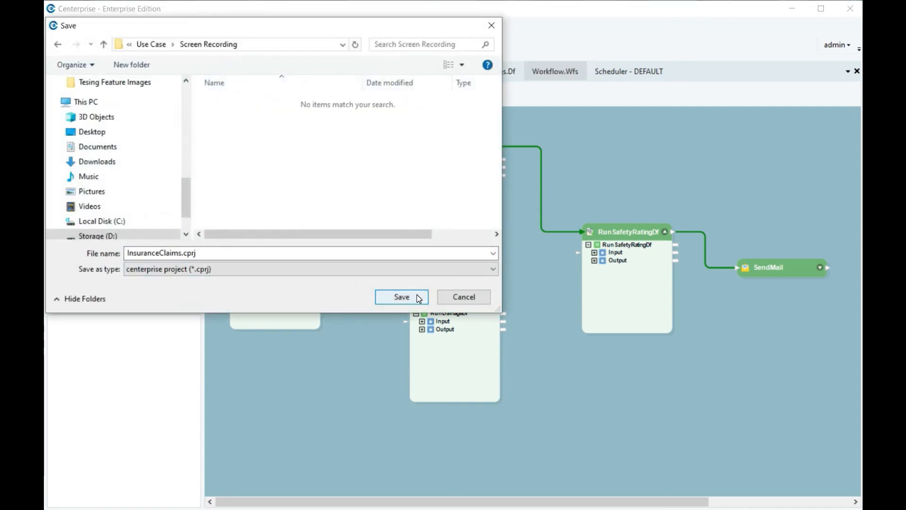
left_click(417, 295)
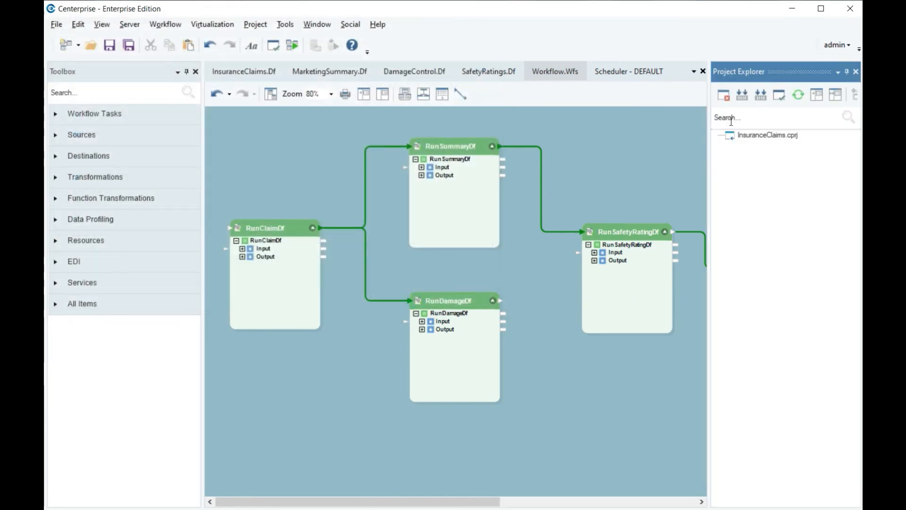
Add the existing files DamageControl.Df, InsuranceClaims.Df, MarketingSummary.Df, SafetyRatings.Df and Workflow.Wfs to the InsuranceClaims project.
right_click(755, 136)
left_click(755, 158)
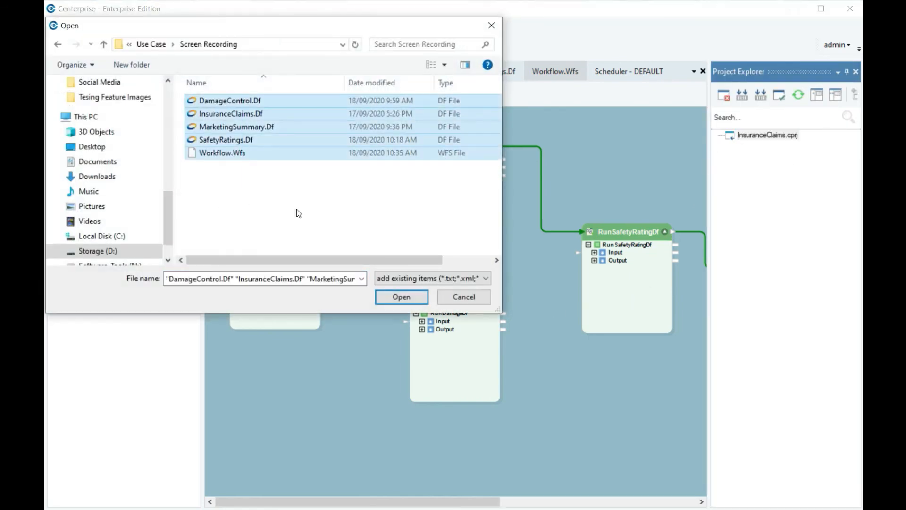
left_click(418, 297)
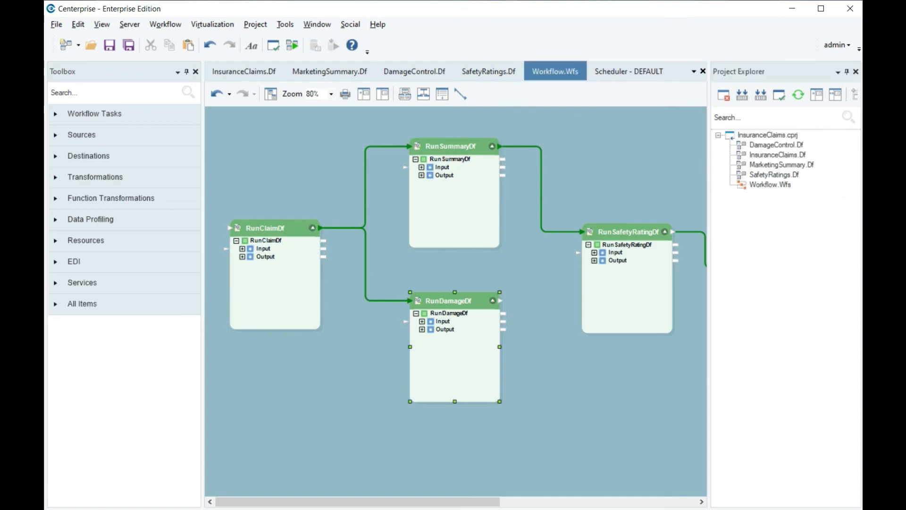